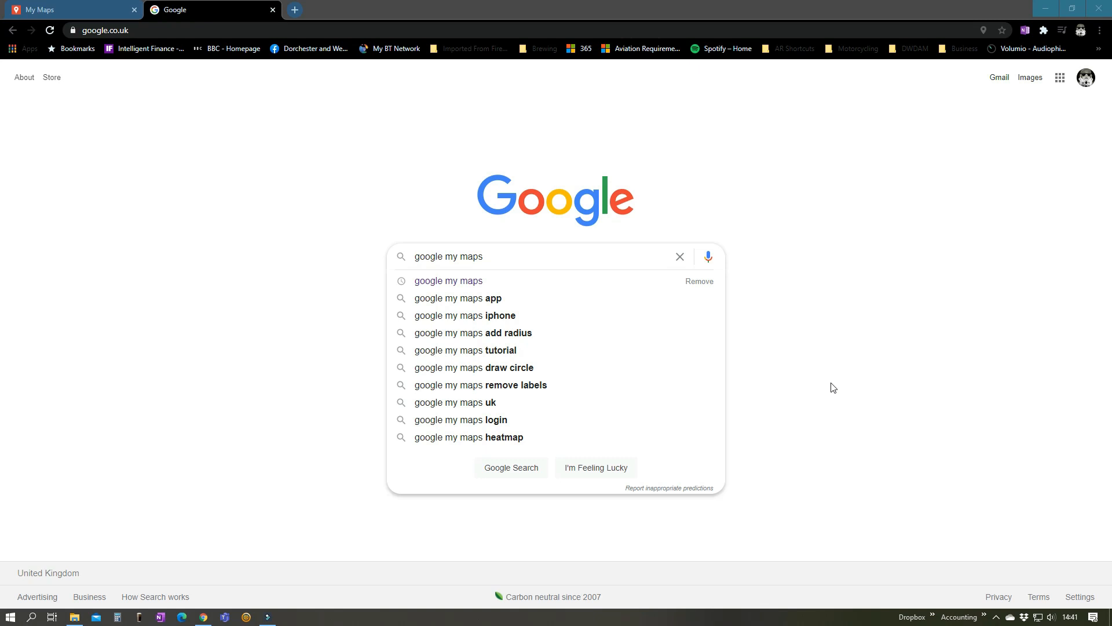
# Search Google for google my maps, open the My Maps site and create a new map
pyautogui.press('Return')
pyautogui.click(175, 183)
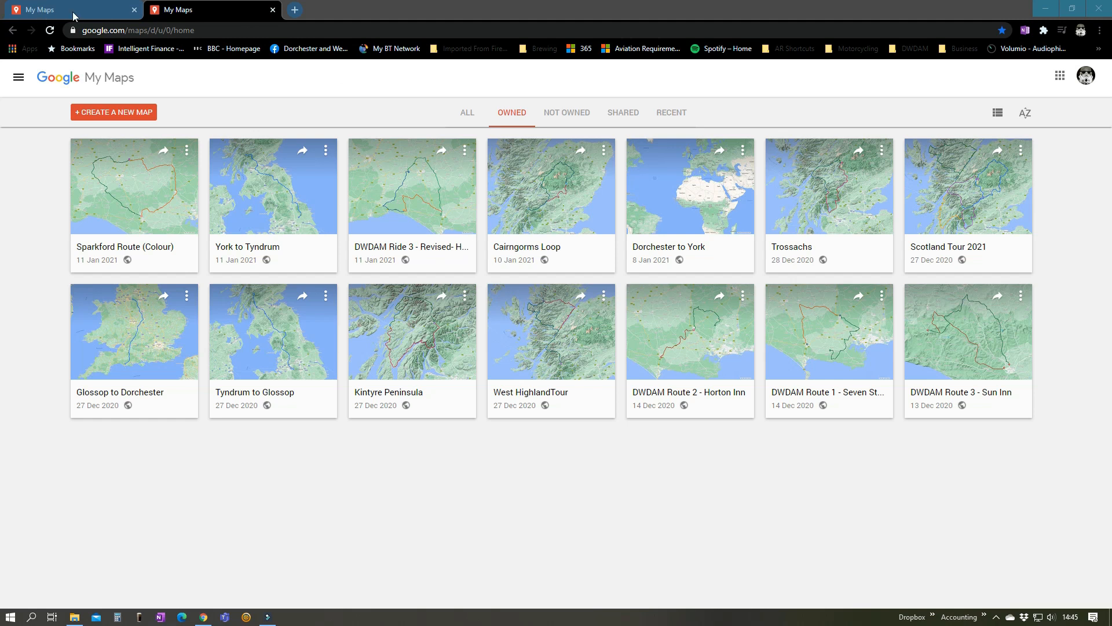
pyautogui.click(109, 116)
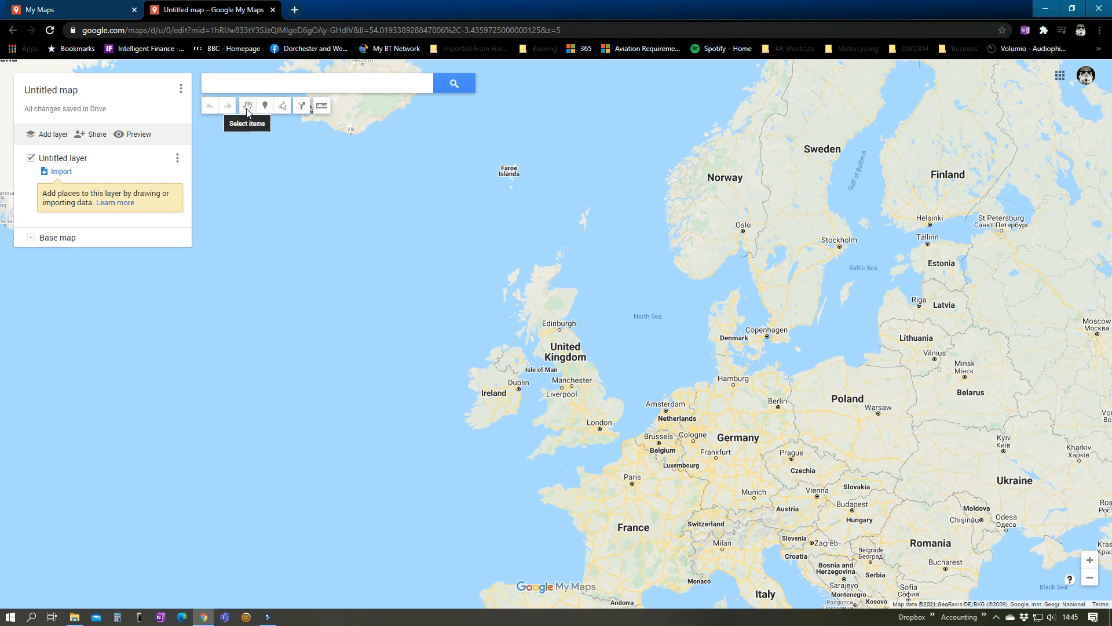
# Add a driving directions layer from Charminster, Dorchester to Haynes International Motor Museum, Sparkford
pyautogui.click(302, 110)
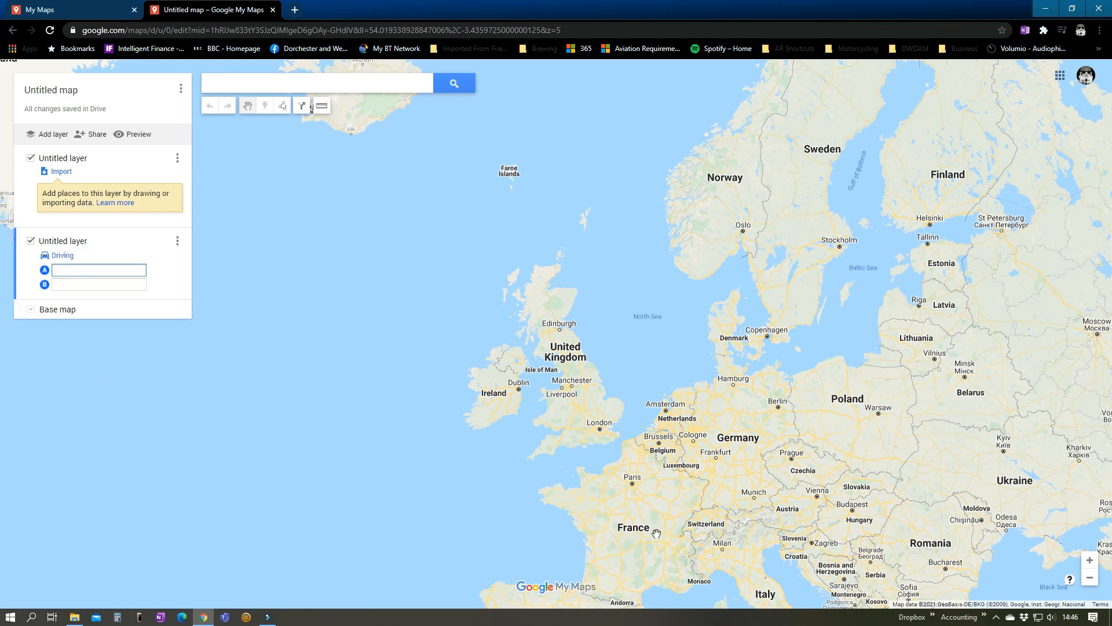
pyautogui.scroll(5, 579, 471)
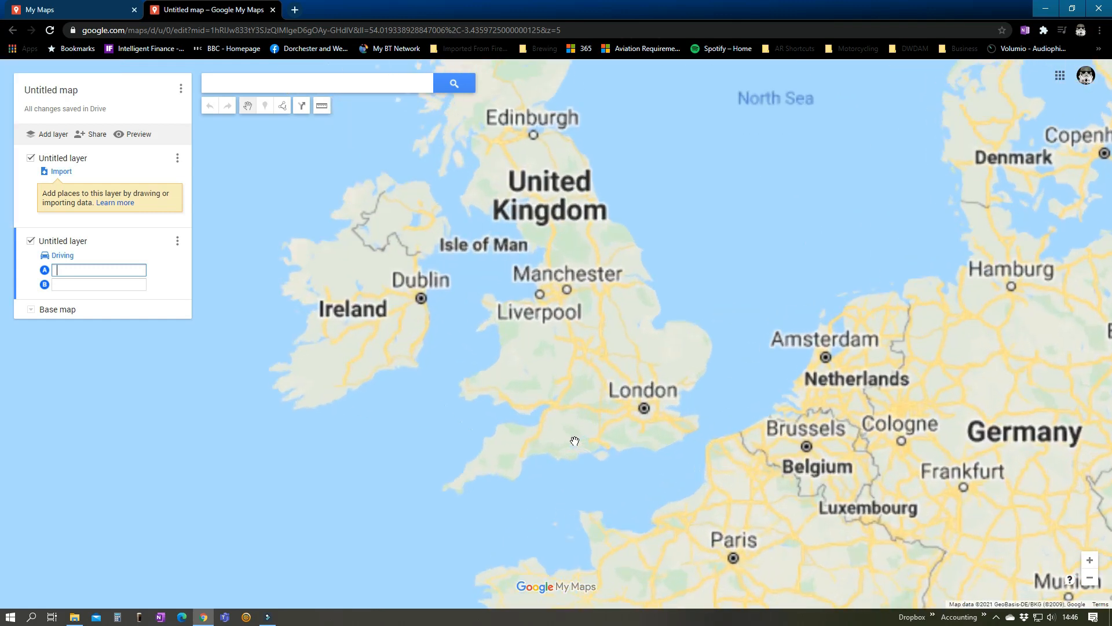
pyautogui.scroll(5, 573, 478)
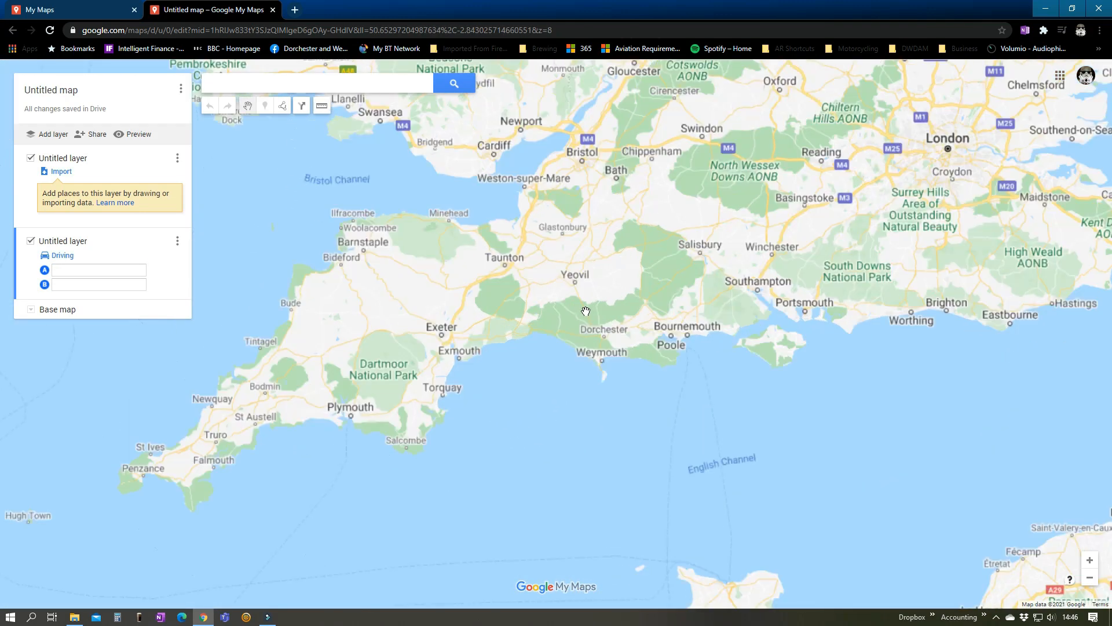
pyautogui.scroll(3, 634, 350)
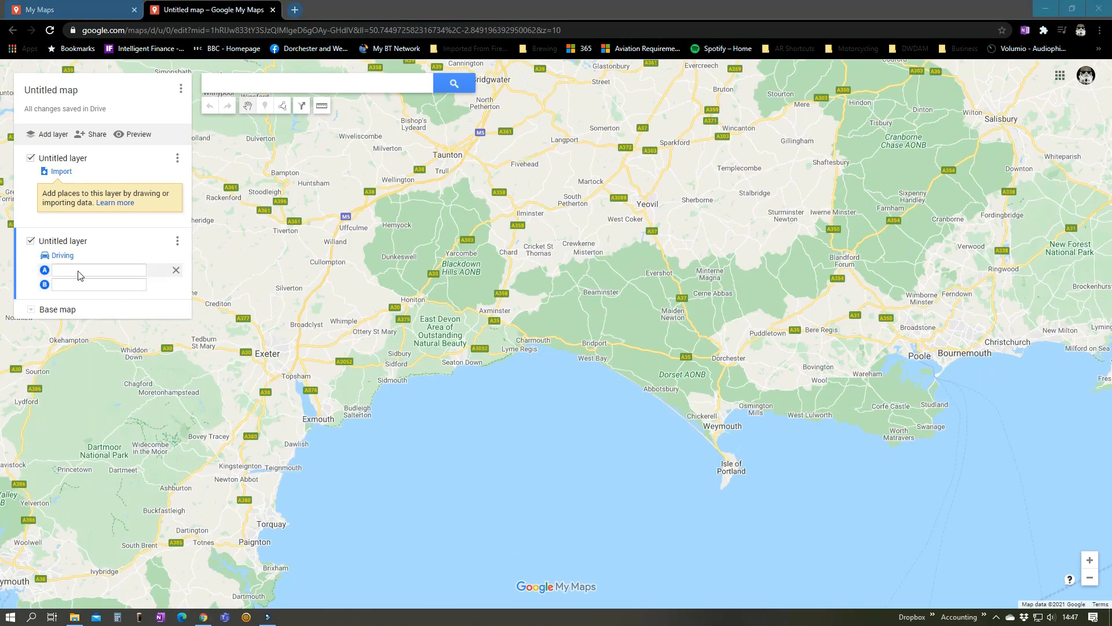
pyautogui.click(75, 271)
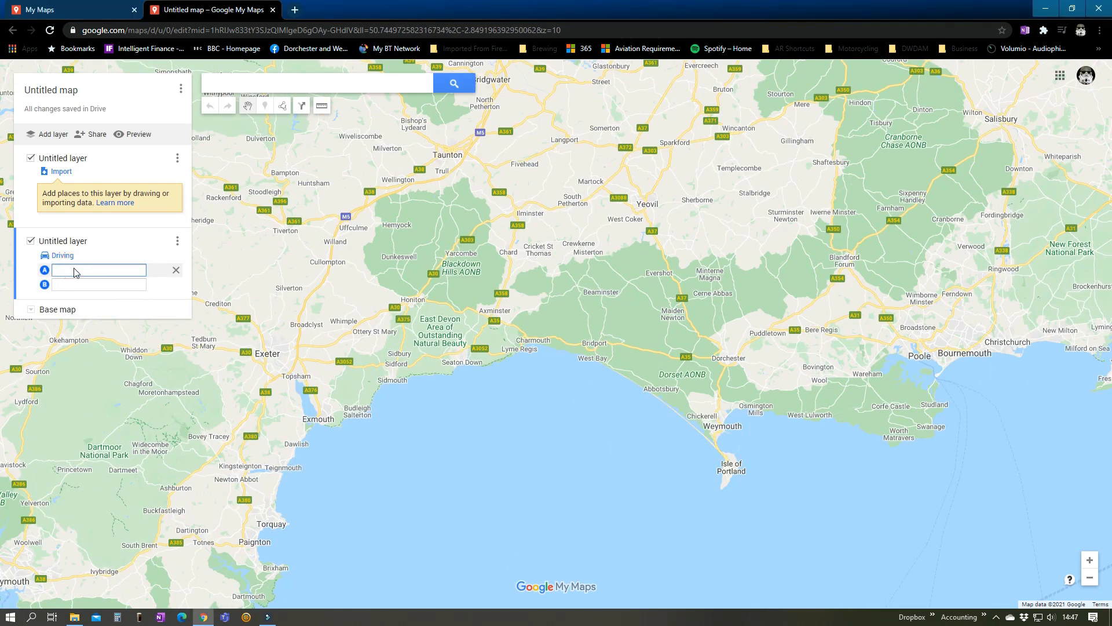
pyautogui.write('charm')
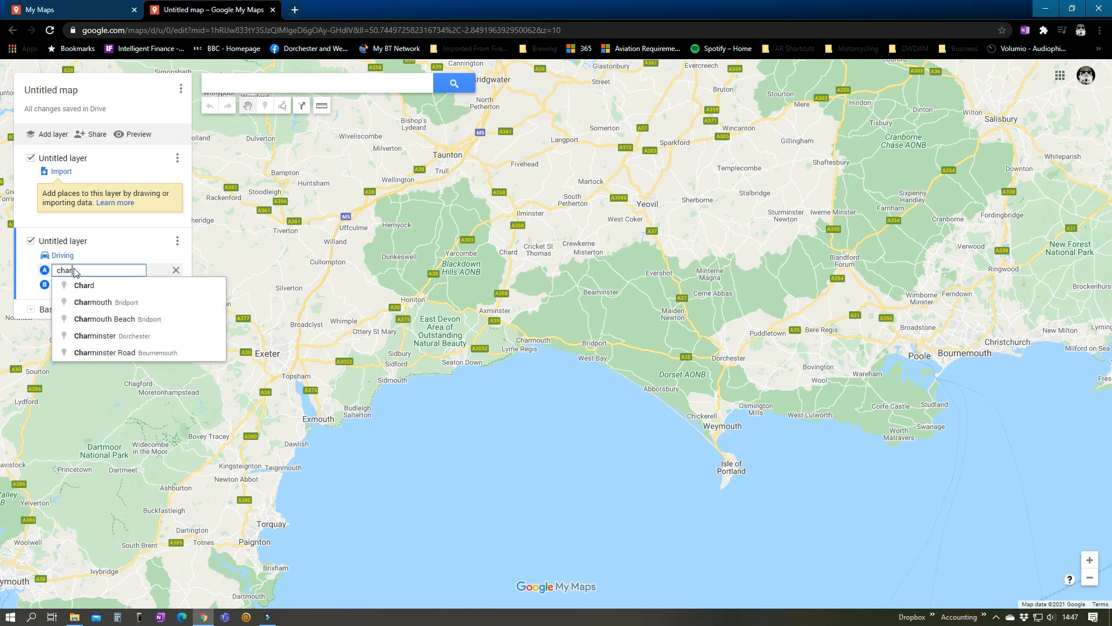
pyautogui.write('inster')
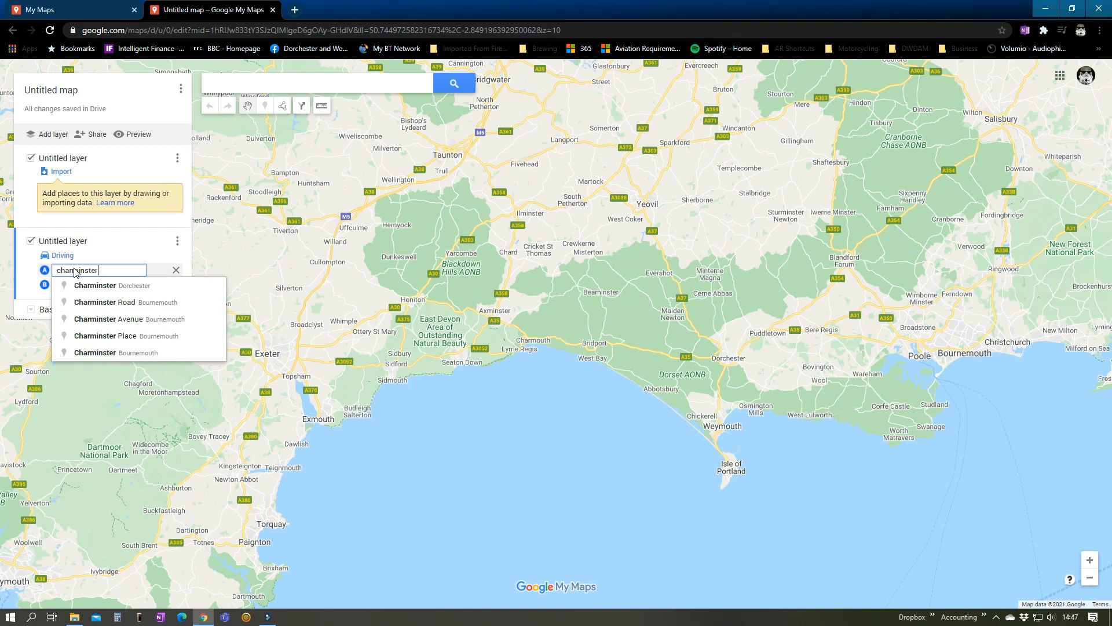
pyautogui.click(83, 288)
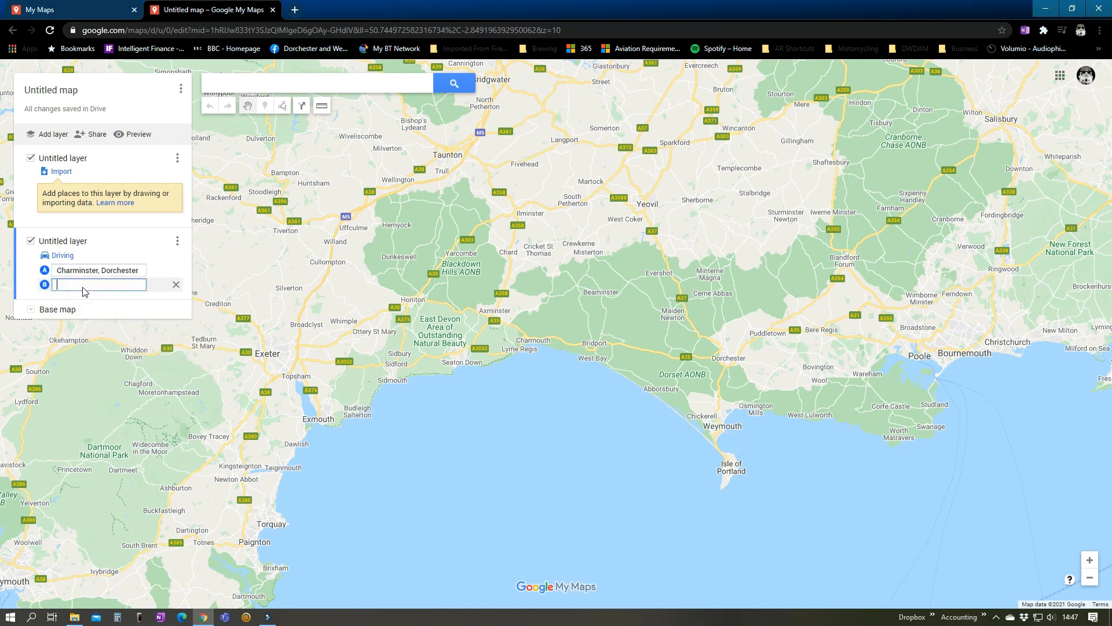
pyautogui.write('haynes')
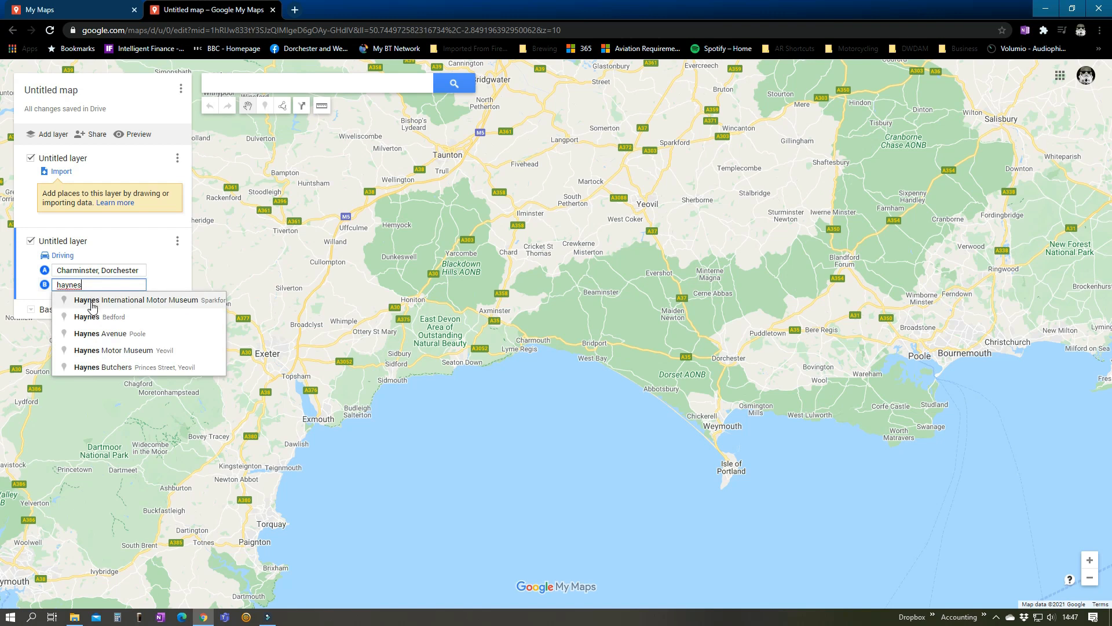
pyautogui.click(93, 307)
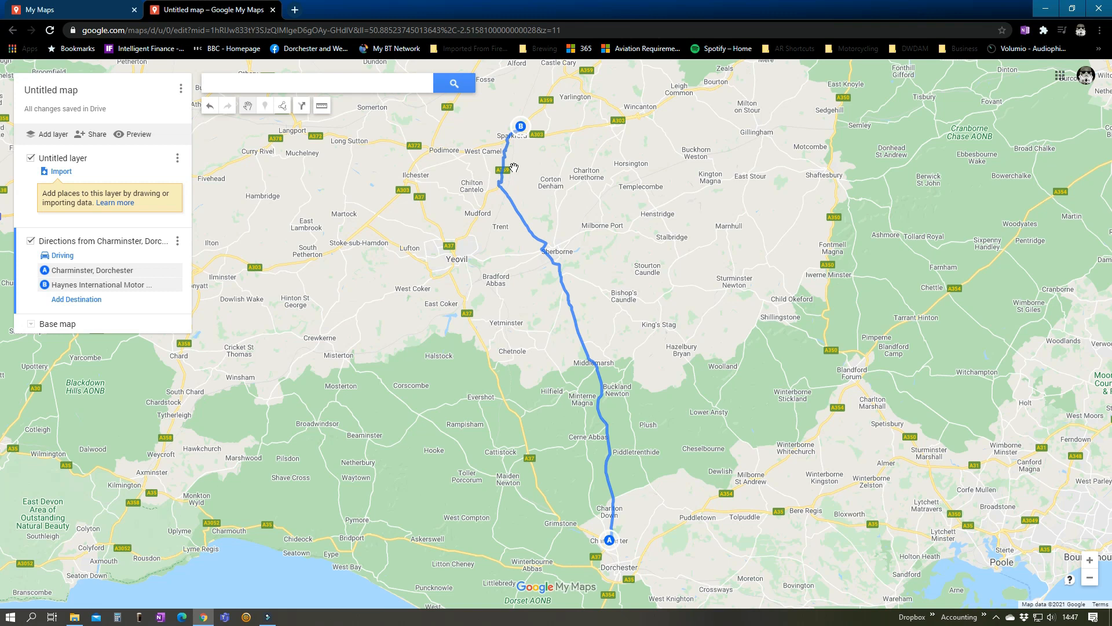
# Reroute the drive east near Fontmell Magna via Blandford Forum and Shaftesbury, and pull its northern section south to Henstridge
pyautogui.moveTo(513, 167); pyautogui.dragTo(534, 161)
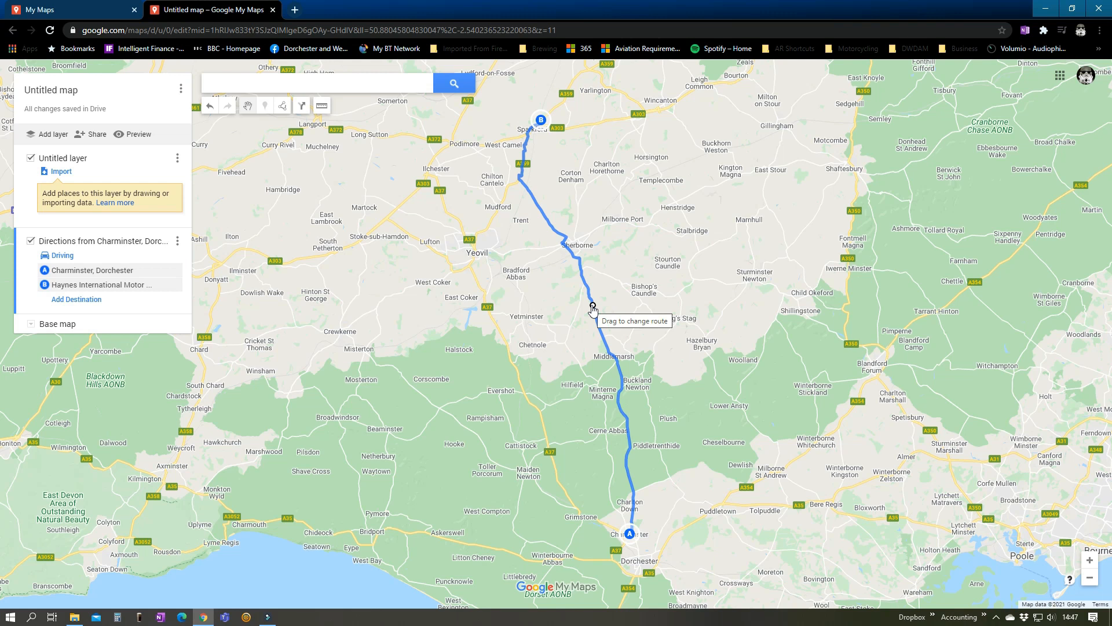
pyautogui.moveTo(592, 308)
pyautogui.mouseDown()
pyautogui.moveTo(747, 298)
pyautogui.moveTo(845, 317)
pyautogui.moveTo(859, 209)
pyautogui.moveTo(854, 273)
pyautogui.moveTo(875, 256)
pyautogui.moveTo(875, 242)
pyautogui.mouseUp()
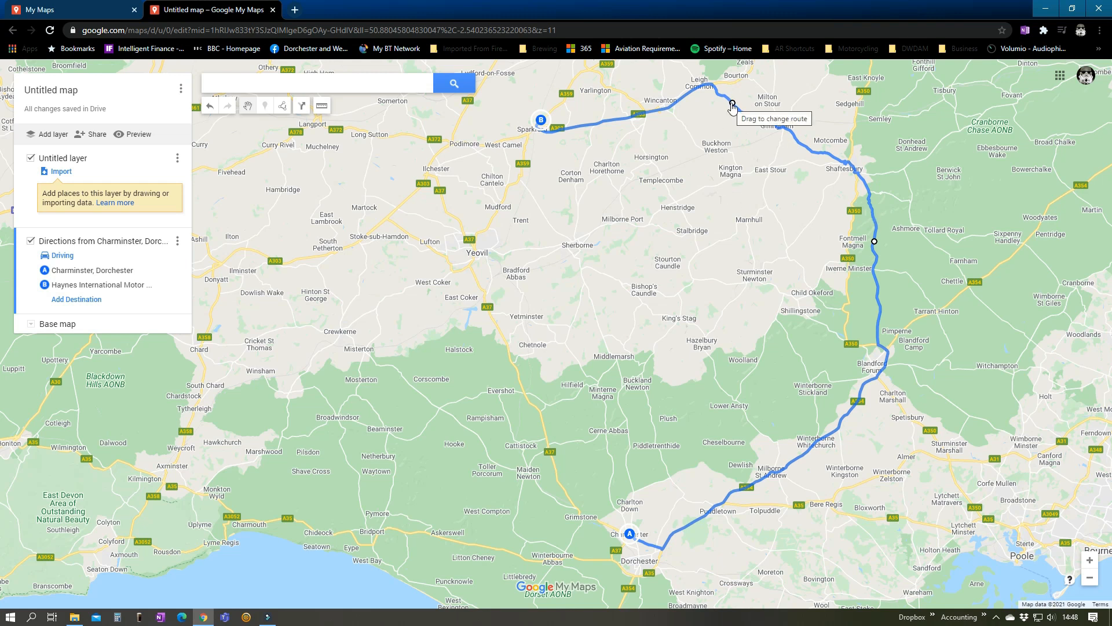
pyautogui.moveTo(732, 105); pyautogui.dragTo(688, 197)
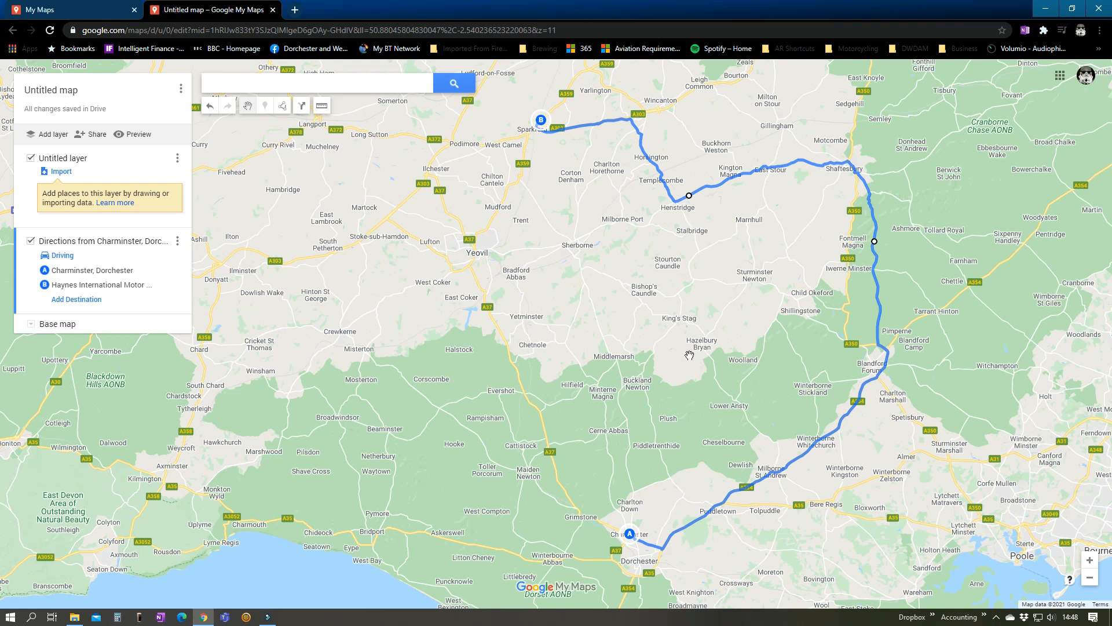
# Reroute the first section of the drive out of Charminster north through Piddlehinton instead of along the A35
pyautogui.moveTo(669, 513); pyautogui.dragTo(727, 355)
pyautogui.scroll(2, 727, 348)
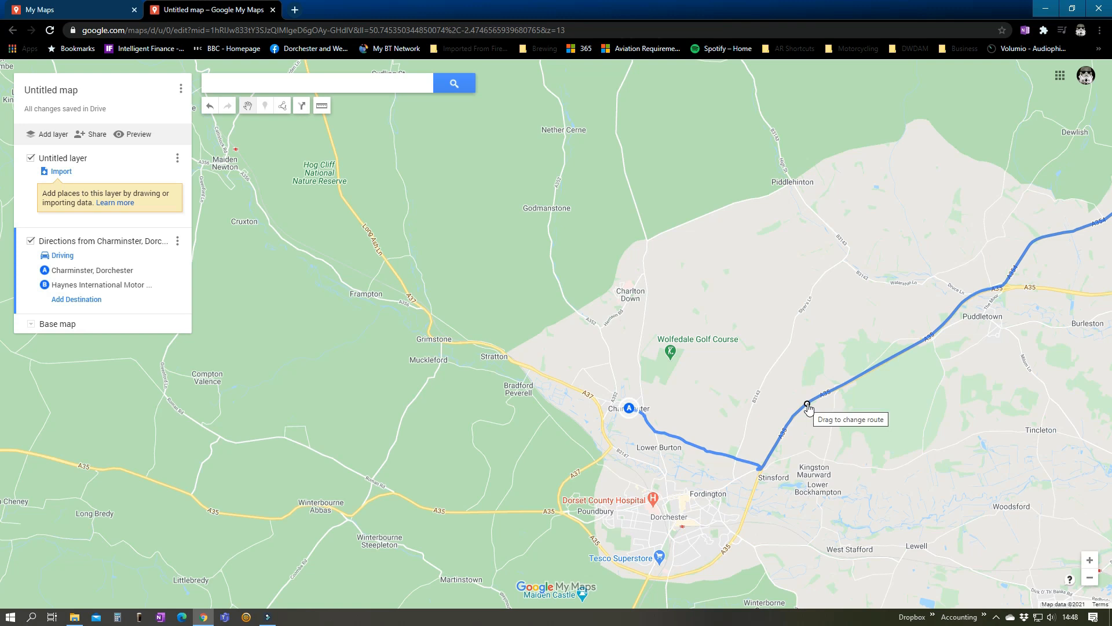
pyautogui.moveTo(807, 404); pyautogui.dragTo(816, 213)
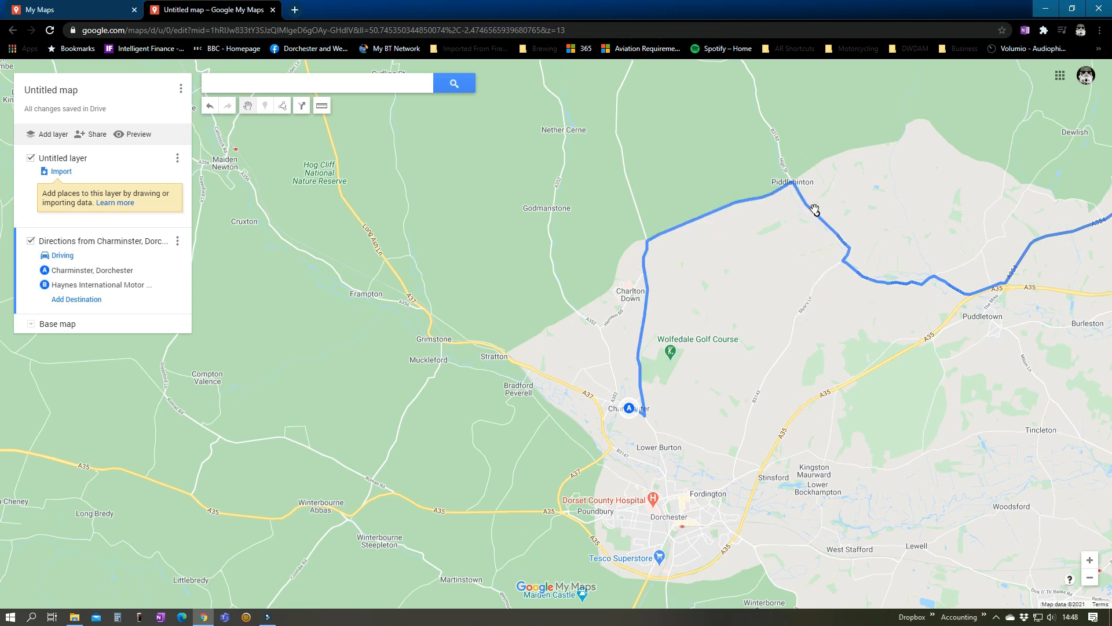
pyautogui.scroll(-2, 868, 434)
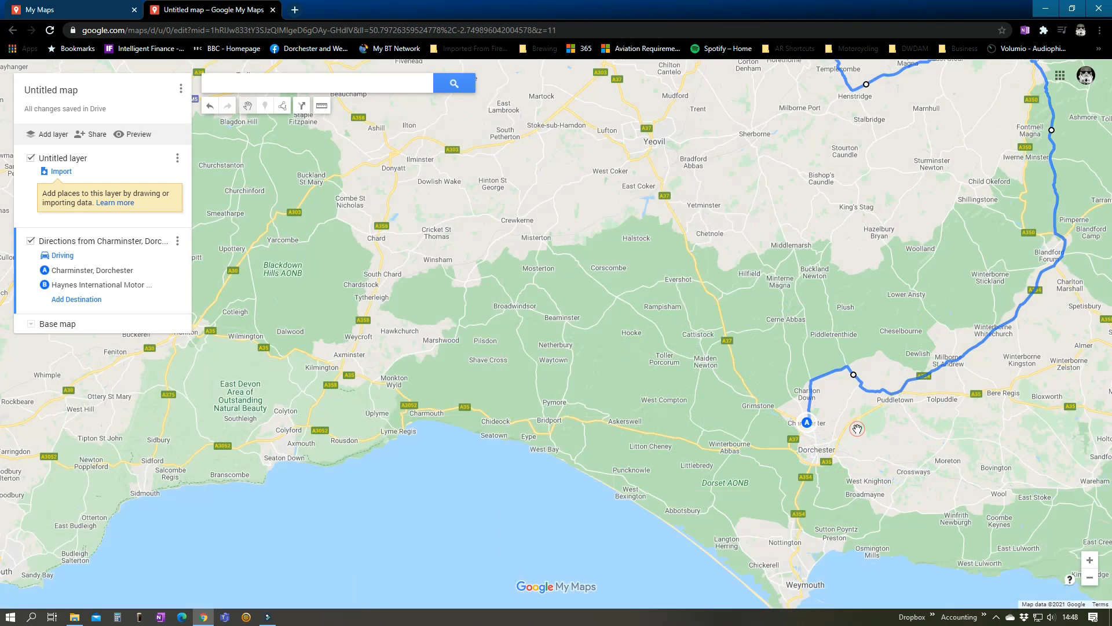
pyautogui.moveTo(858, 429)
pyautogui.mouseDown()
pyautogui.moveTo(778, 518)
pyautogui.moveTo(775, 543)
pyautogui.mouseUp()
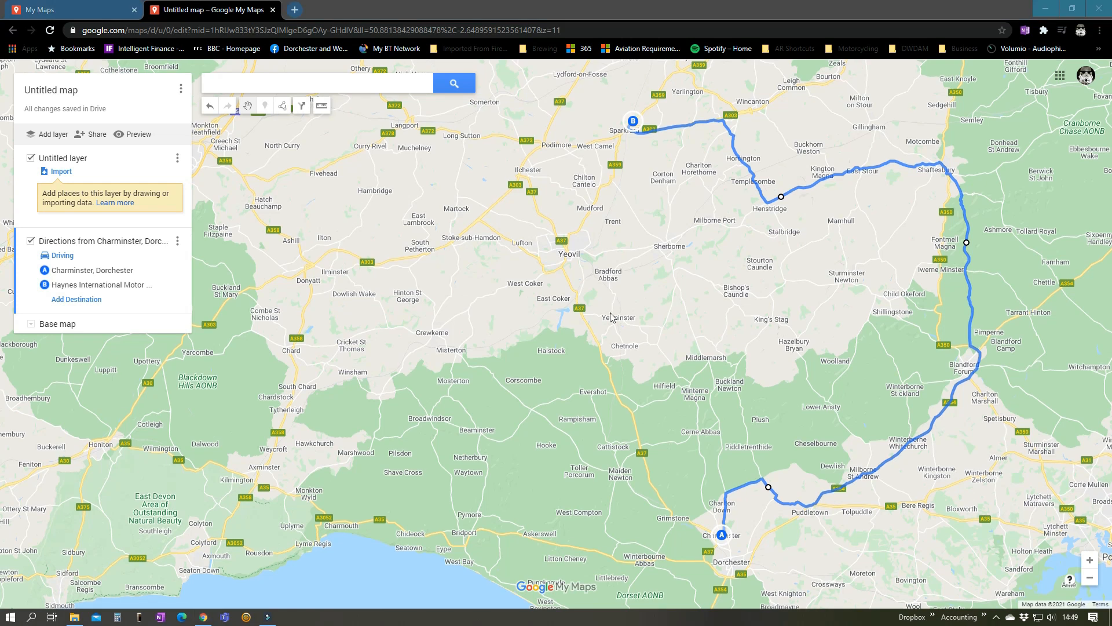
# Title the untitled map Haynes Loop
pyautogui.click(65, 92)
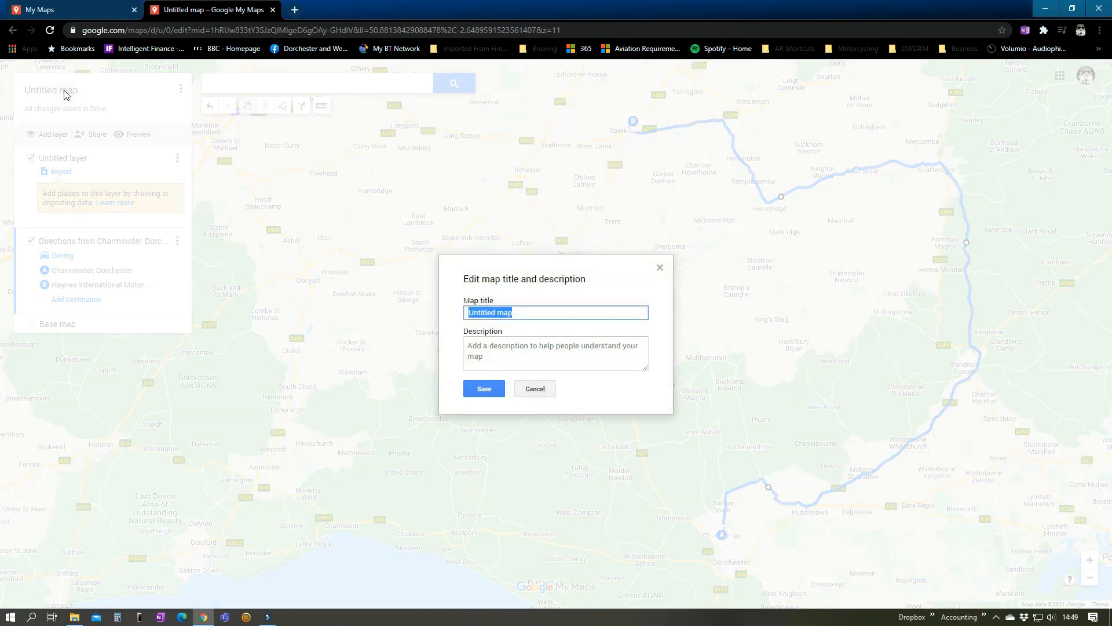
pyautogui.write('Haynes Loop')
pyautogui.press('Return')
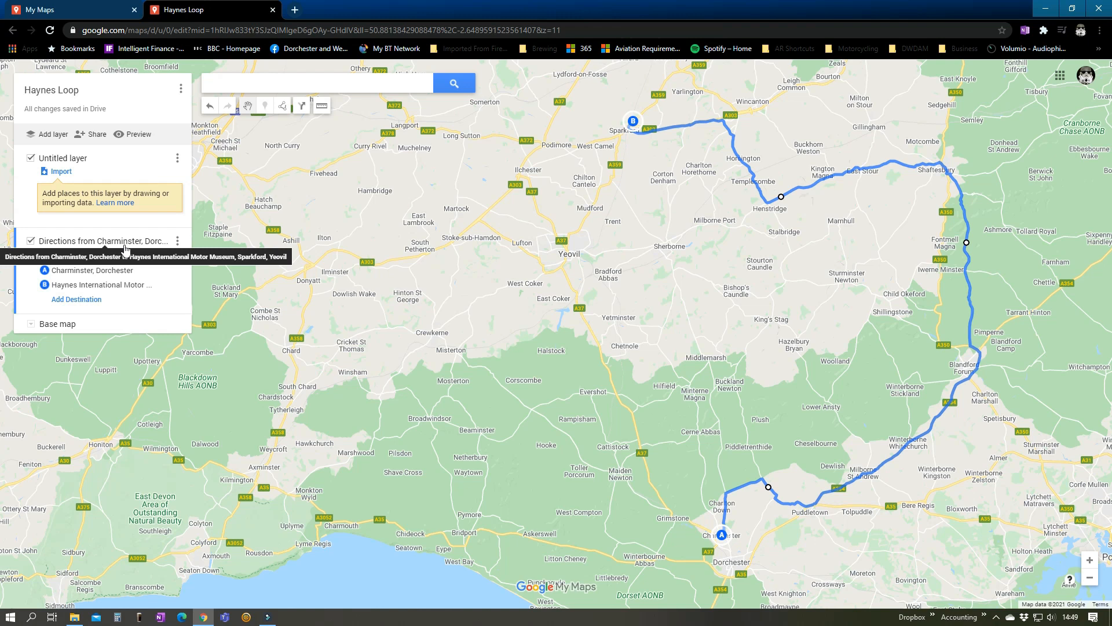
# Rename the directions layer as "1 - to Haynes Museum"
pyautogui.click(177, 240)
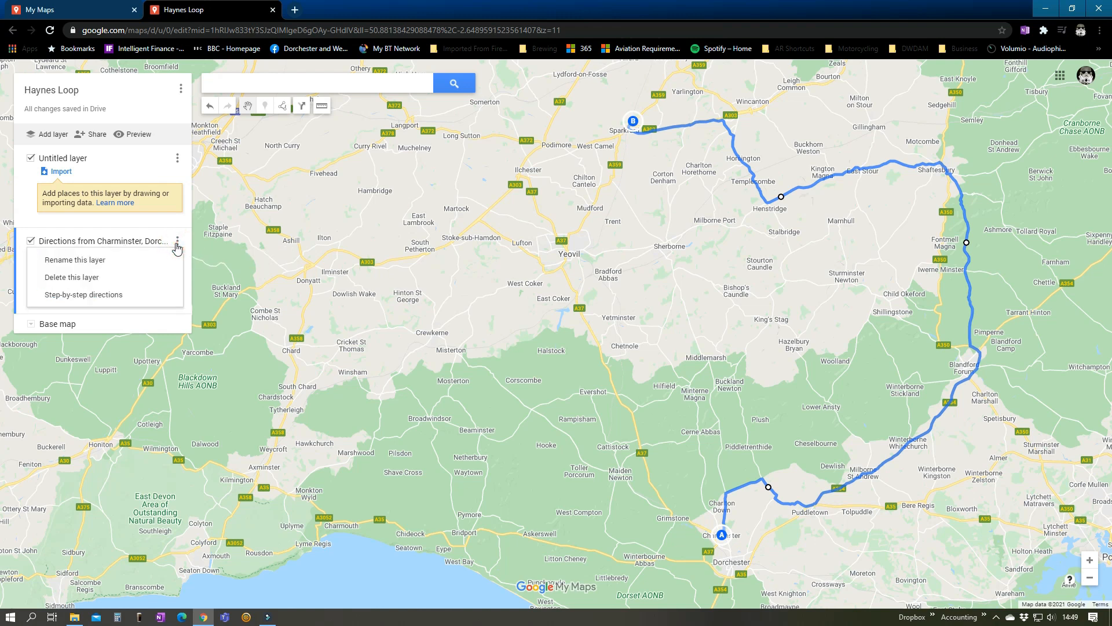
pyautogui.click(94, 259)
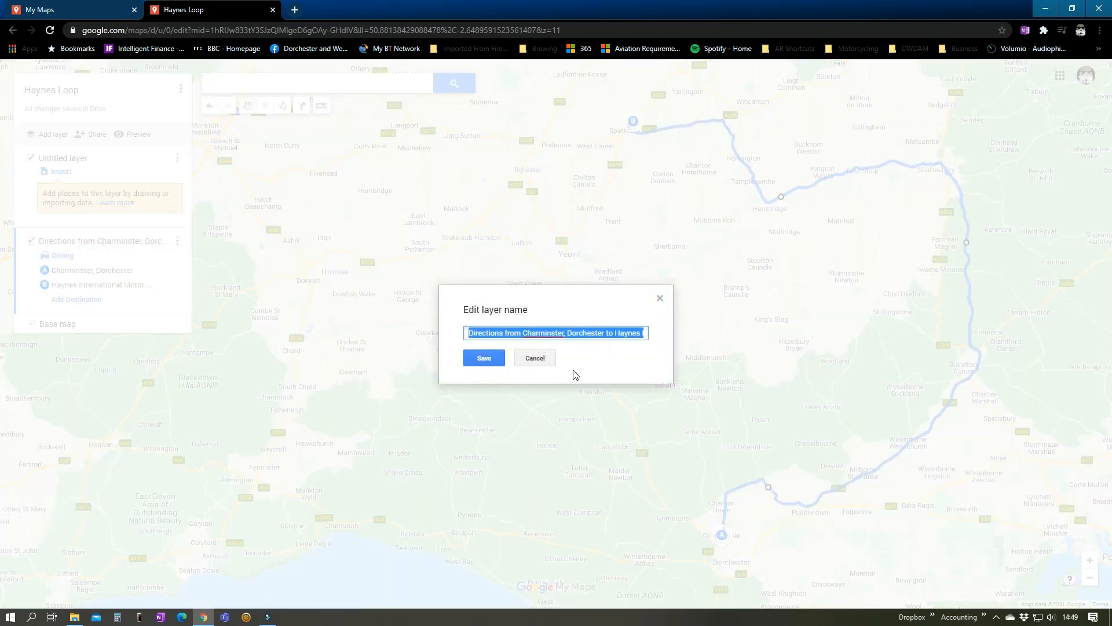
pyautogui.write('1')
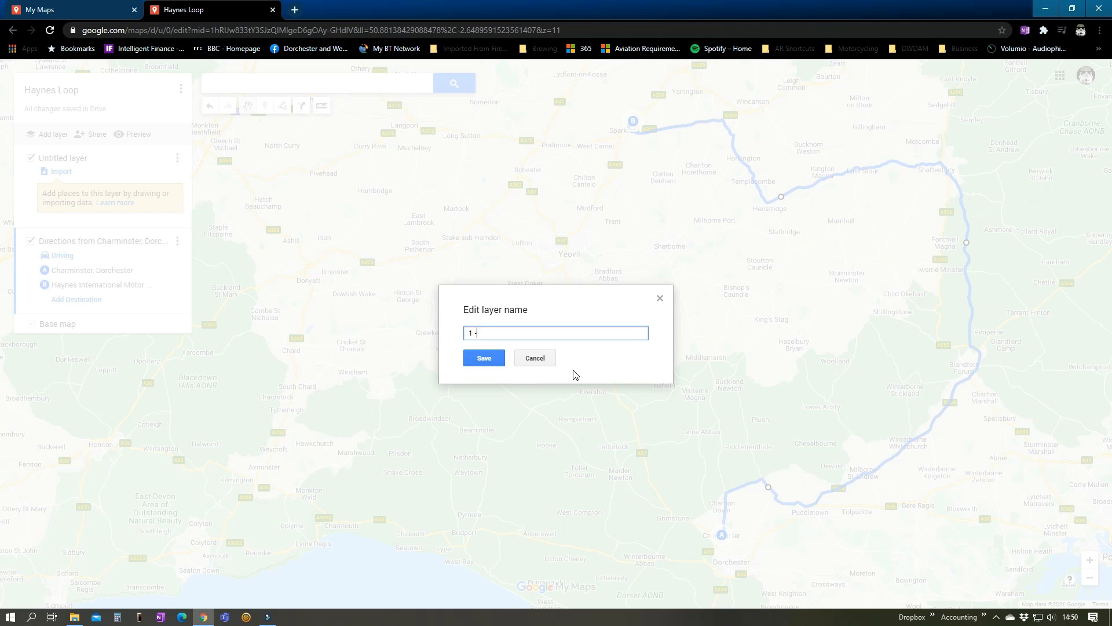
pyautogui.write(' - to Haynes Museum')
pyautogui.click(478, 359)
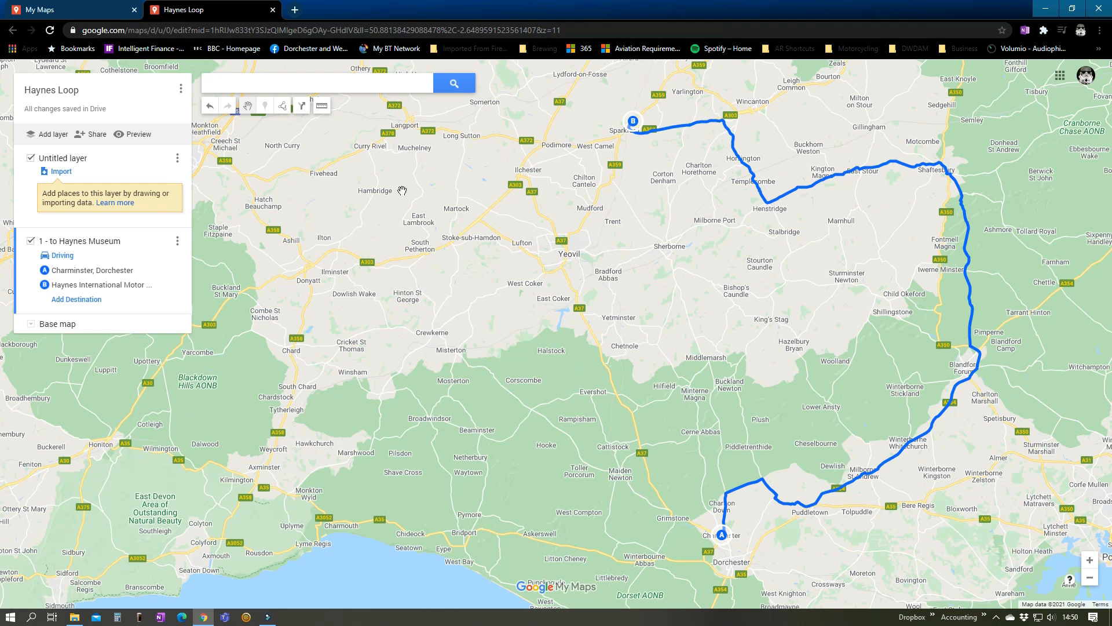
# Delete the empty untitled layer from the Haynes Loop map
pyautogui.click(178, 160)
pyautogui.click(107, 194)
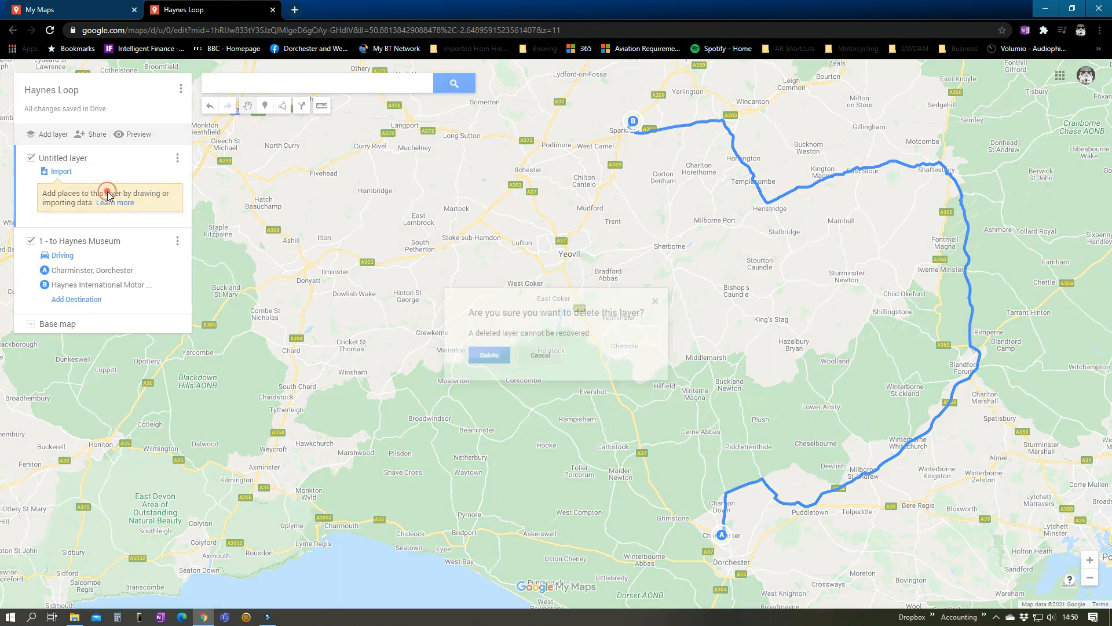
pyautogui.click(489, 355)
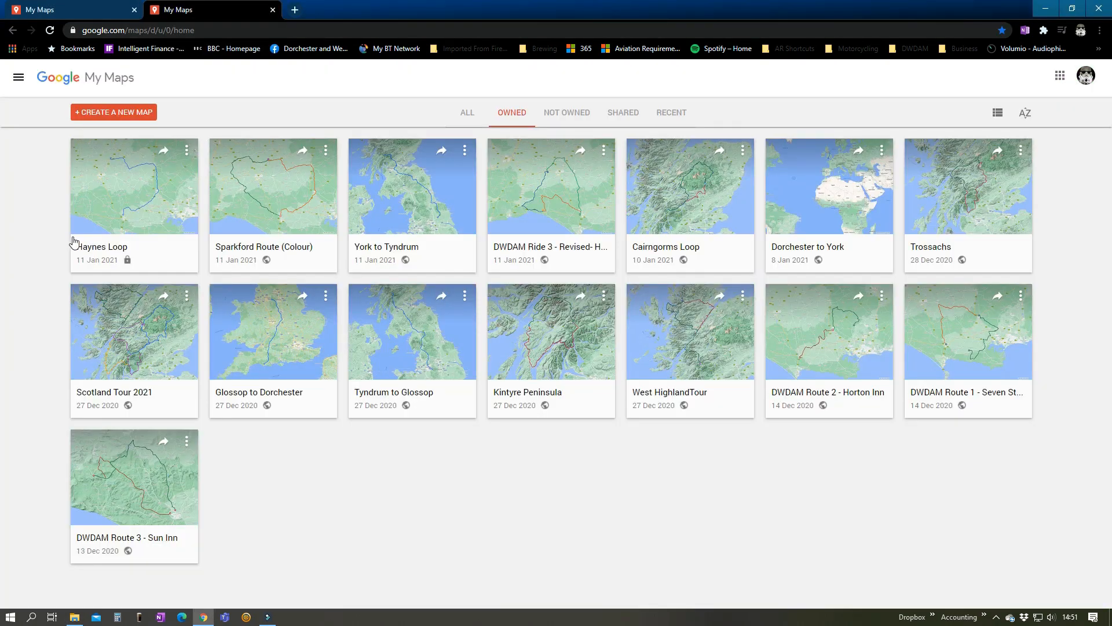
# Open the Haynes Loop map from the owned maps and refresh the list of maps
pyautogui.click(187, 153)
pyautogui.click(148, 184)
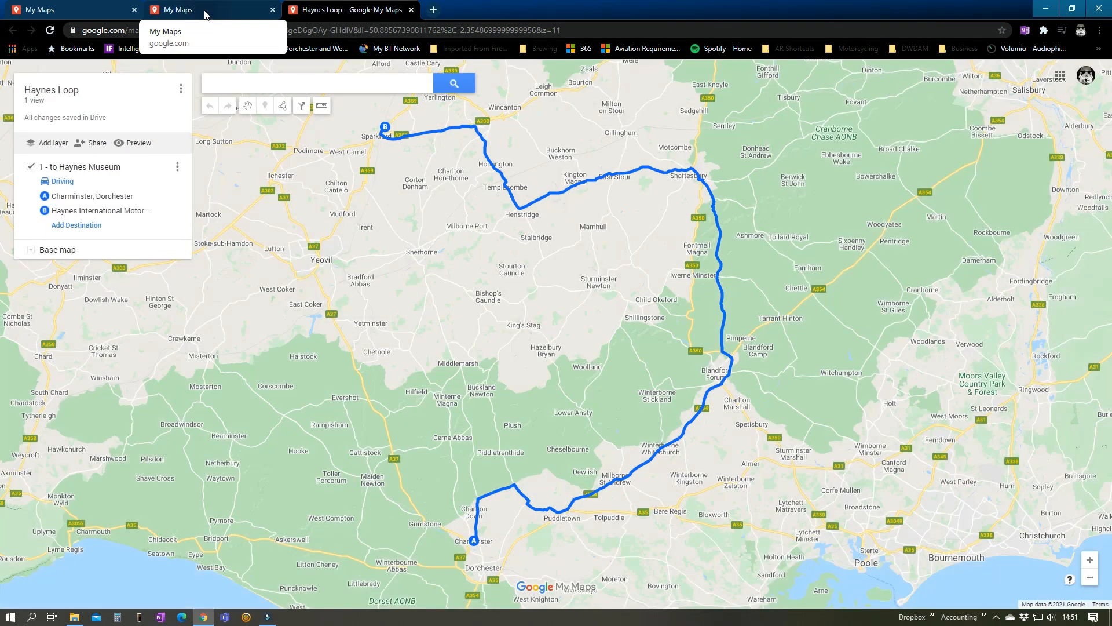
pyautogui.click(205, 14)
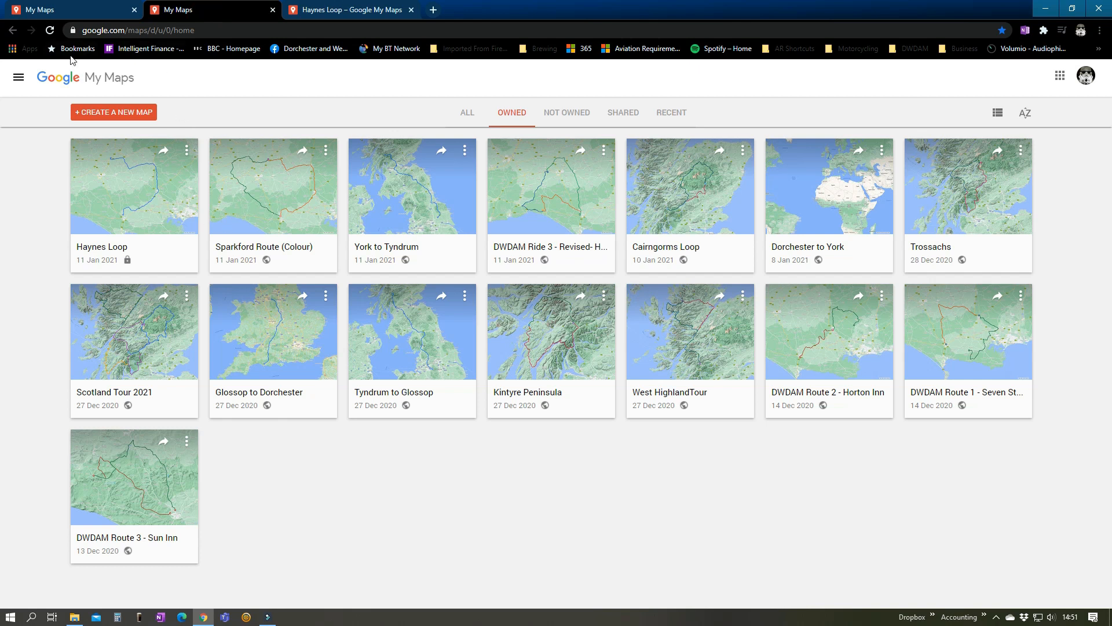
pyautogui.click(50, 30)
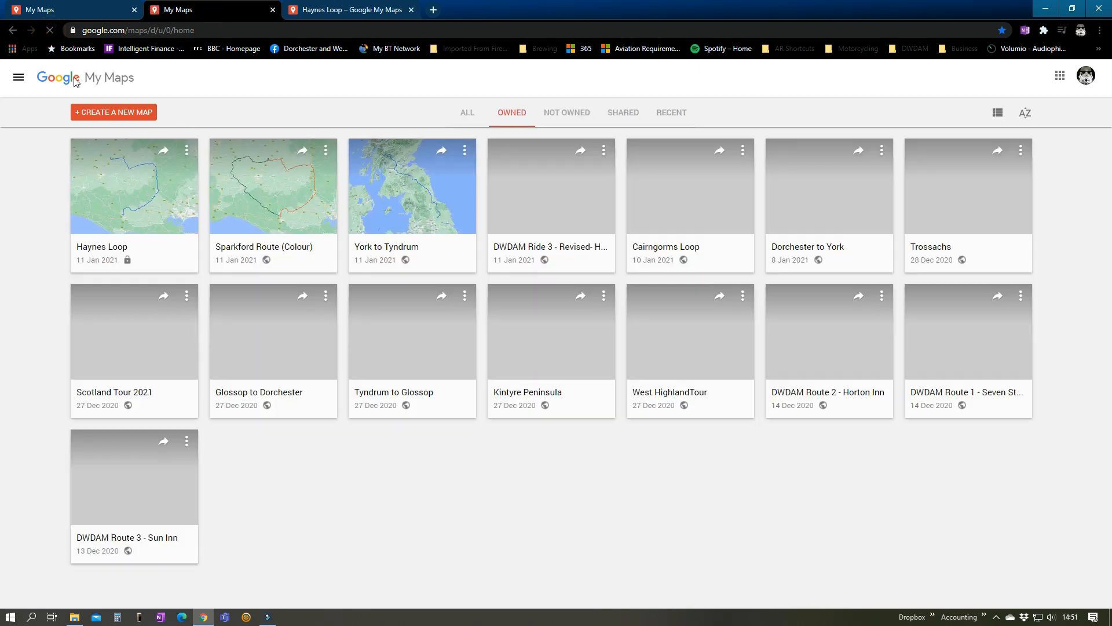
# Add a driving directions layer from Haynes International Motor Museum, Sparkford to Charminster, Dorchester in the Haynes Loop map
pyautogui.click(354, 10)
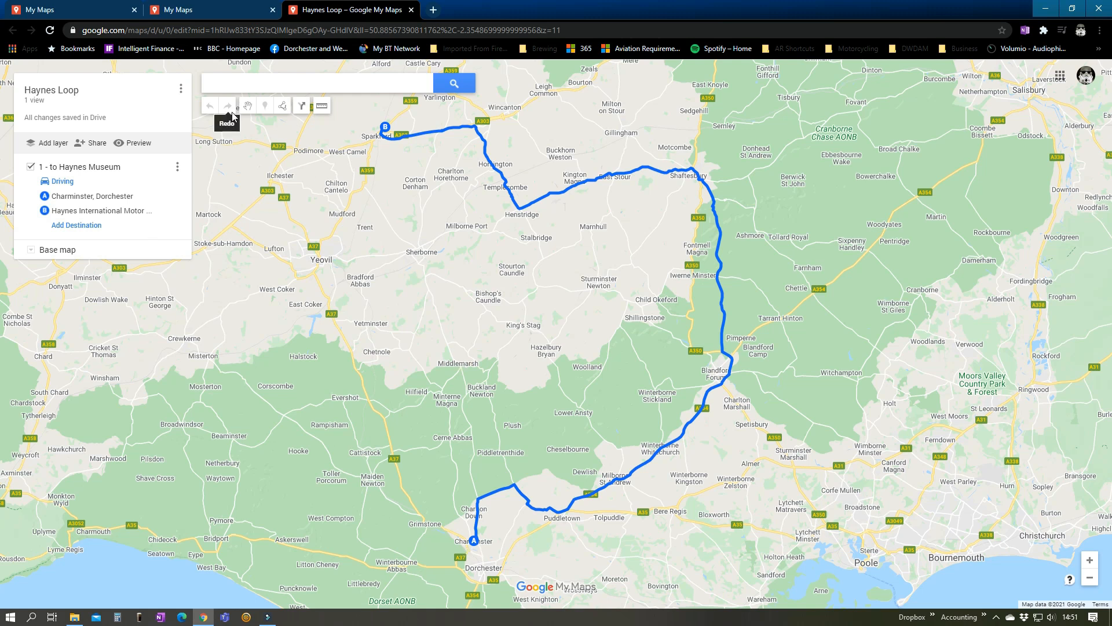
pyautogui.click(302, 106)
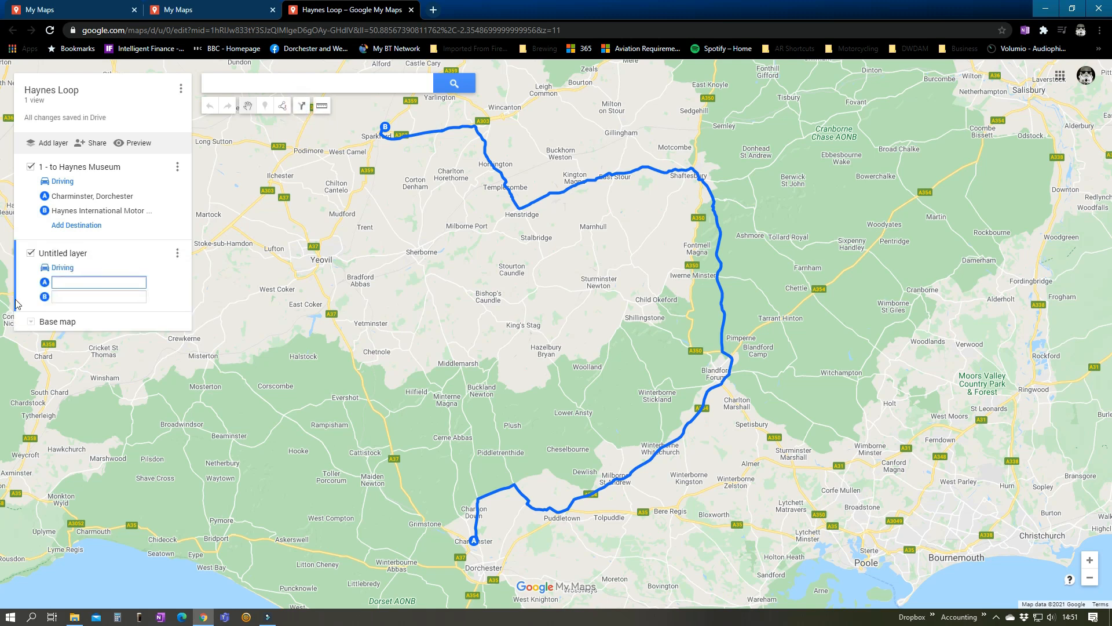
pyautogui.click(74, 285)
pyautogui.write('hay')
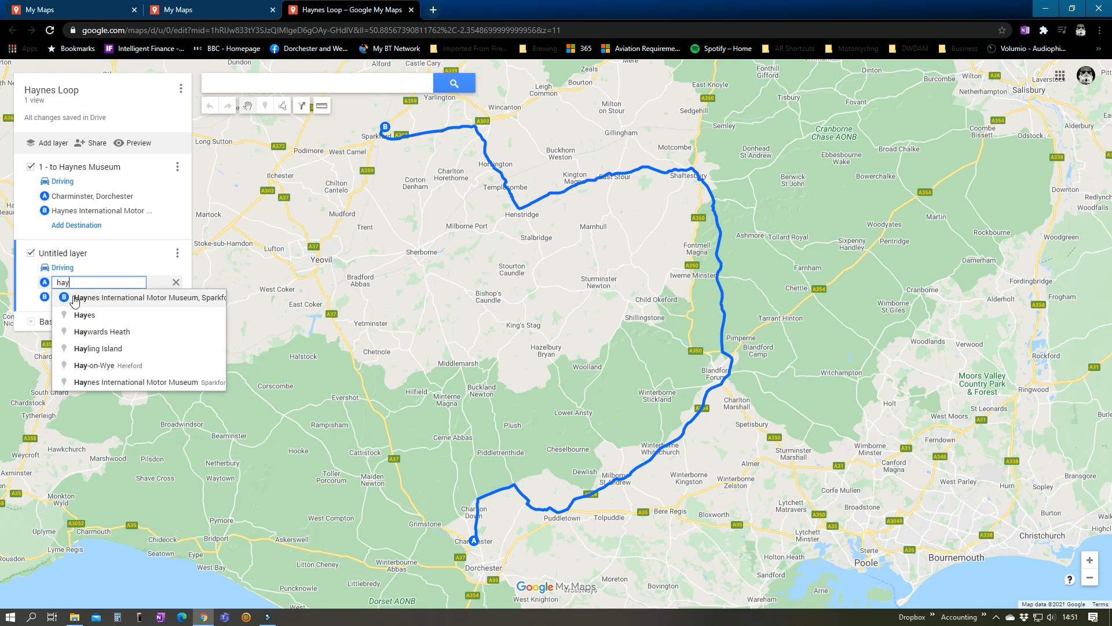
pyautogui.click(74, 299)
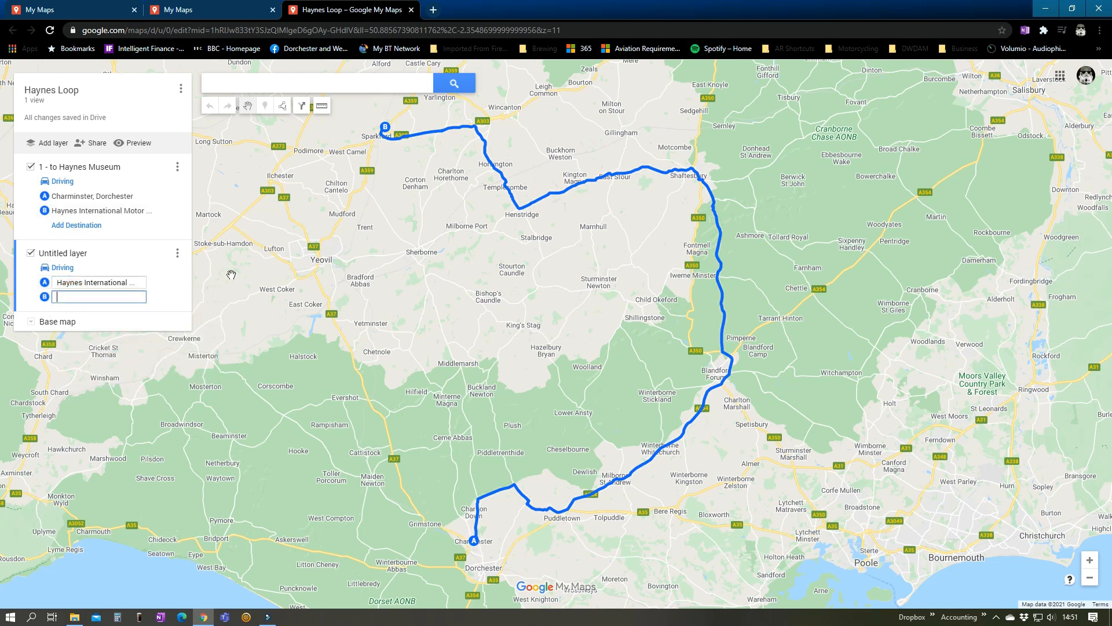
pyautogui.write('char')
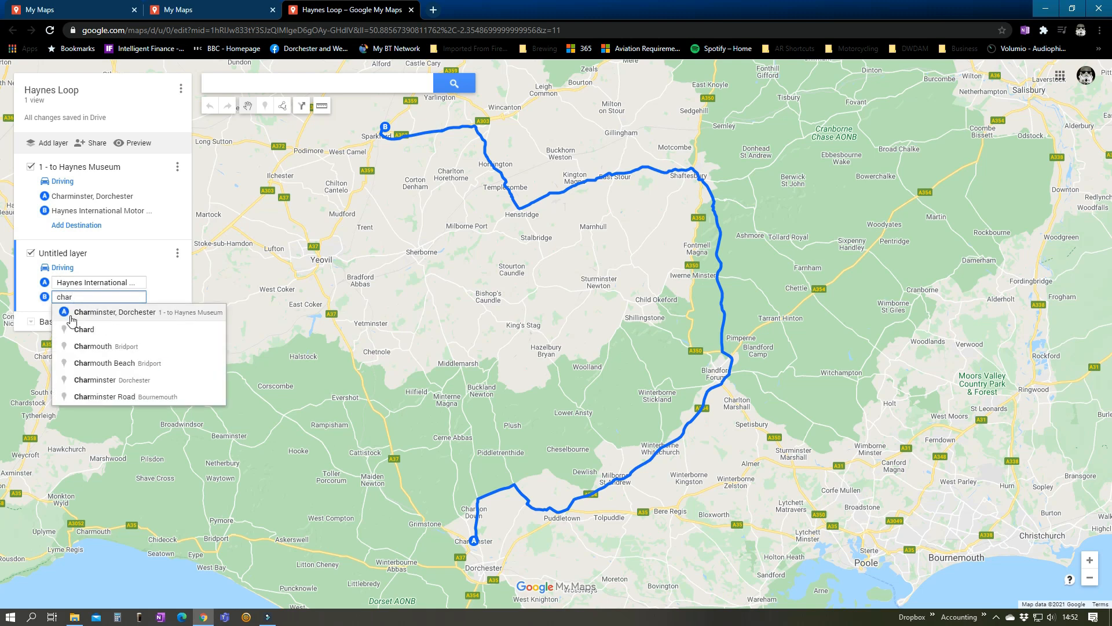
pyautogui.click(87, 312)
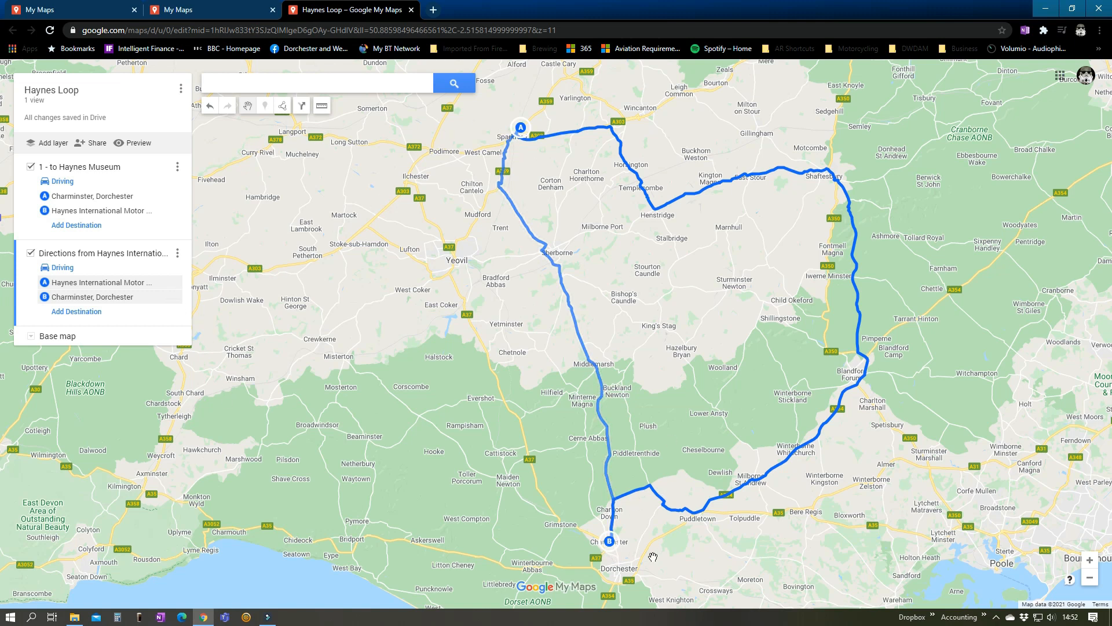
# Reroute the return leg westward through Somerton, Langport and a point between Misterton and Mosterton
pyautogui.moveTo(740, 407); pyautogui.dragTo(951, 461)
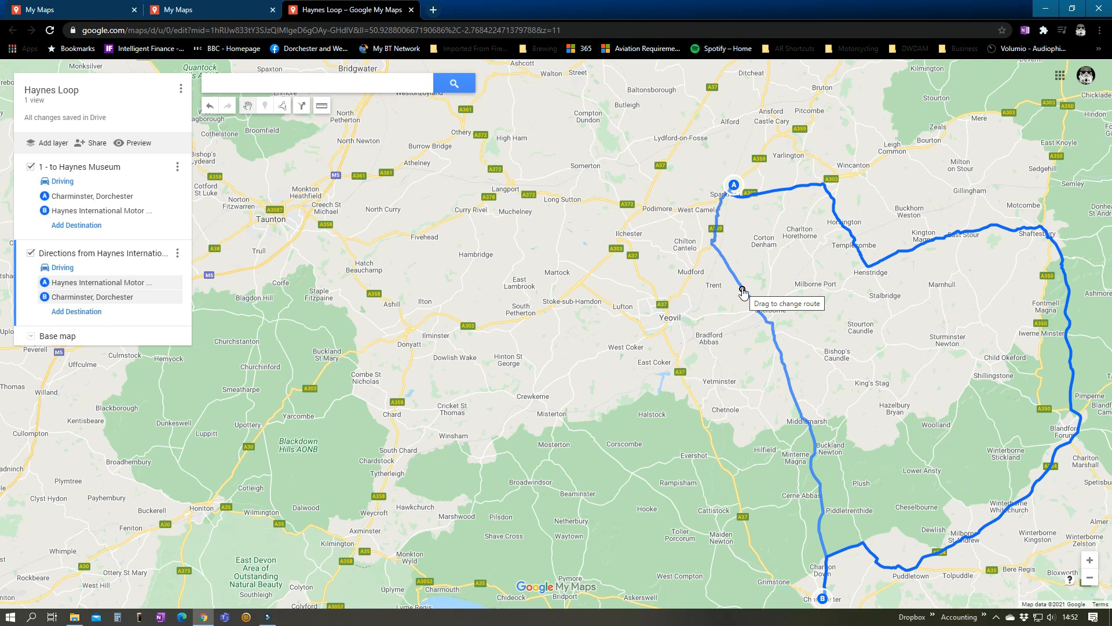
pyautogui.moveTo(743, 291); pyautogui.dragTo(578, 431)
pyautogui.moveTo(572, 290); pyautogui.dragTo(521, 181)
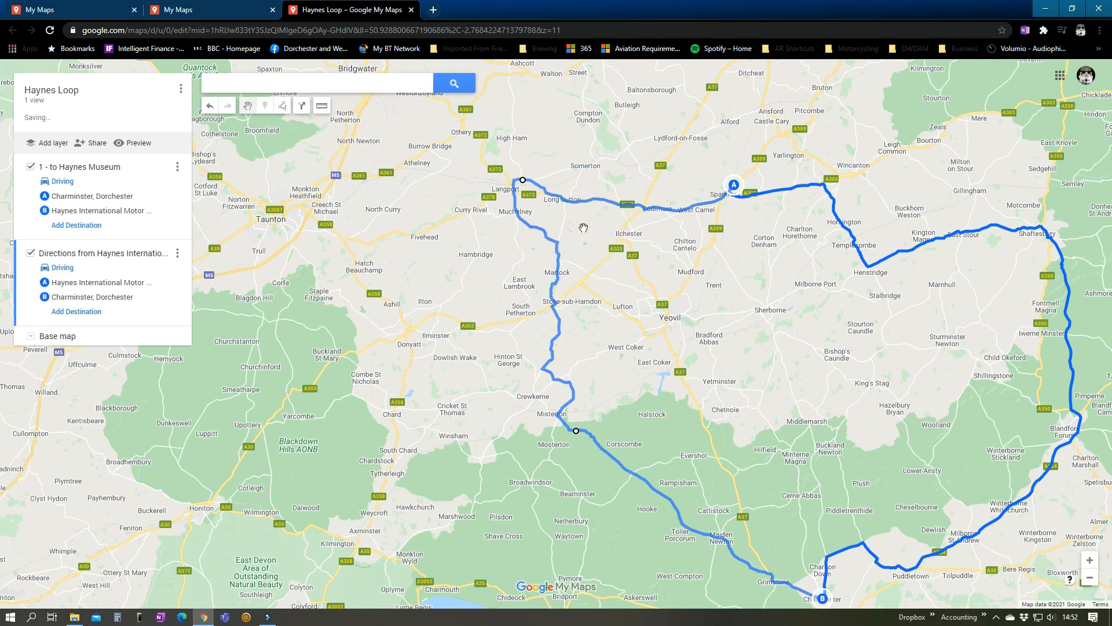
pyautogui.moveTo(589, 207); pyautogui.dragTo(589, 166)
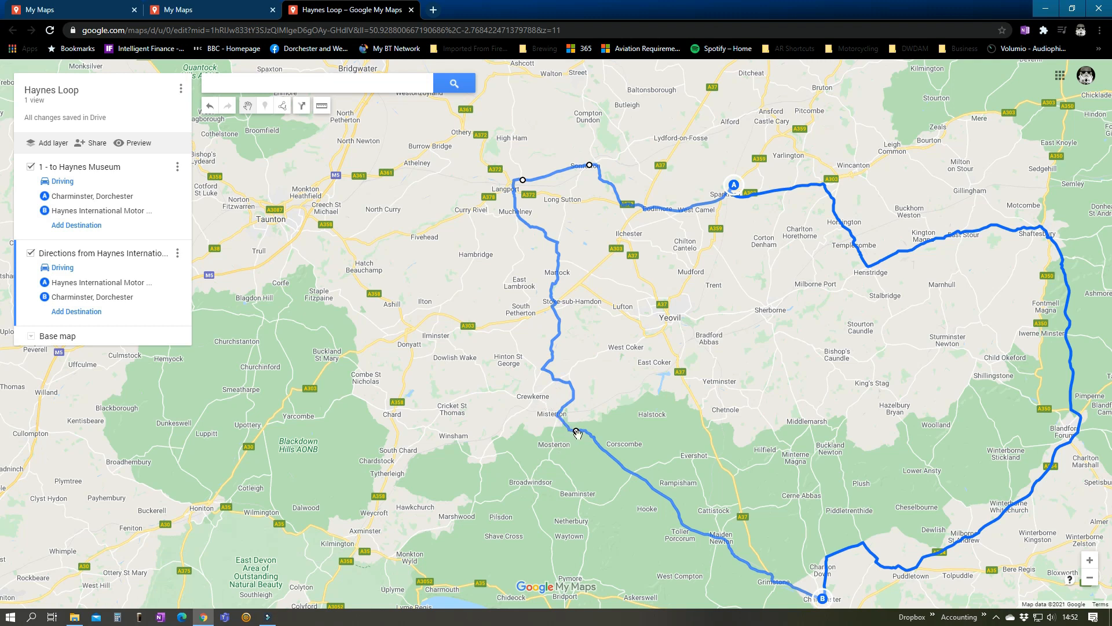
pyautogui.moveTo(809, 573); pyautogui.dragTo(703, 405)
pyautogui.moveTo(669, 305); pyautogui.dragTo(649, 438)
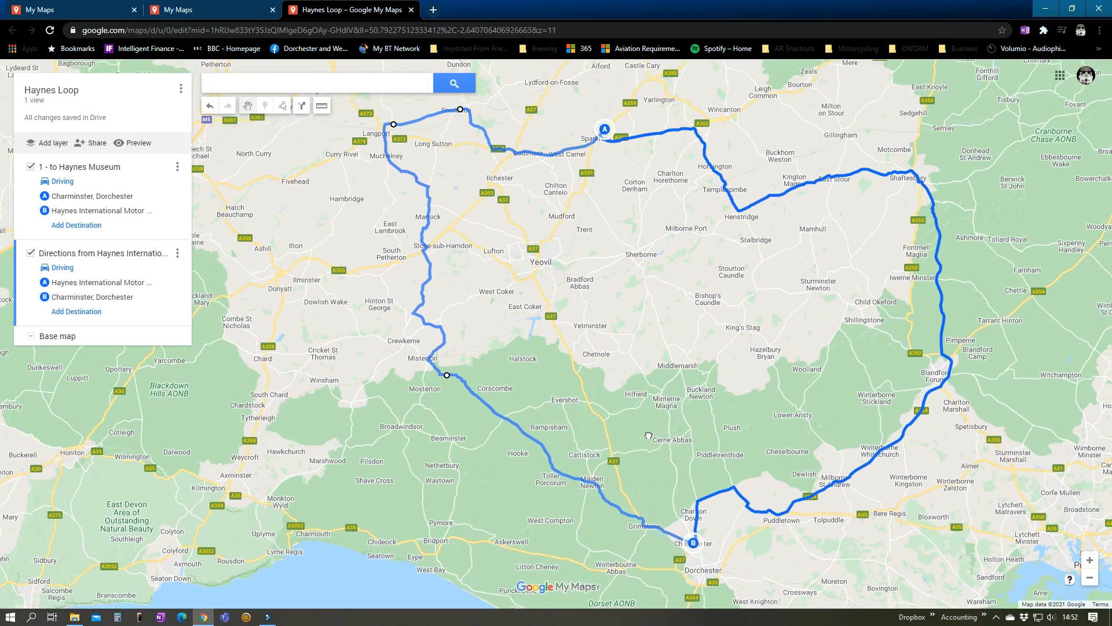
# Rename the return directions layer as "2 - to Charminster"
pyautogui.click(178, 253)
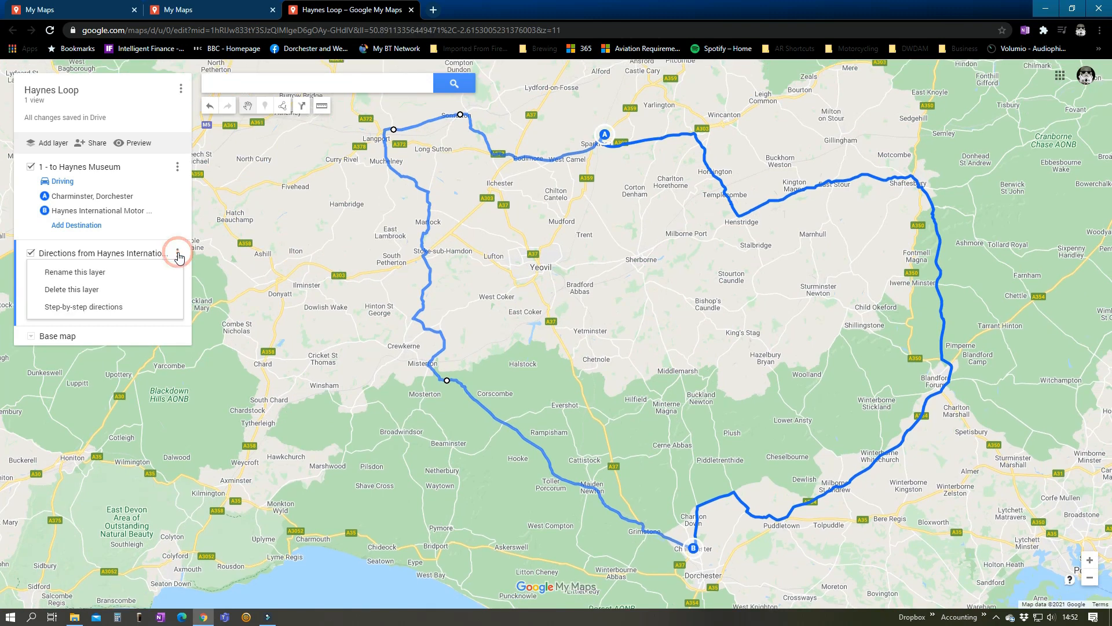
pyautogui.click(85, 272)
pyautogui.write('2')
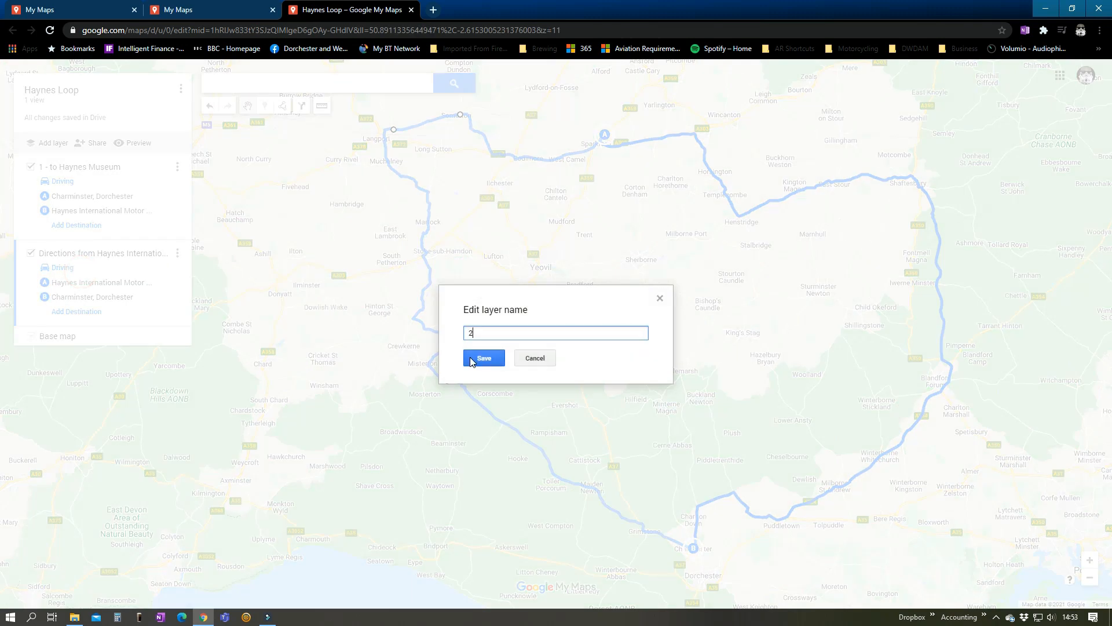
pyautogui.write(' - to Charminster')
pyautogui.click(470, 359)
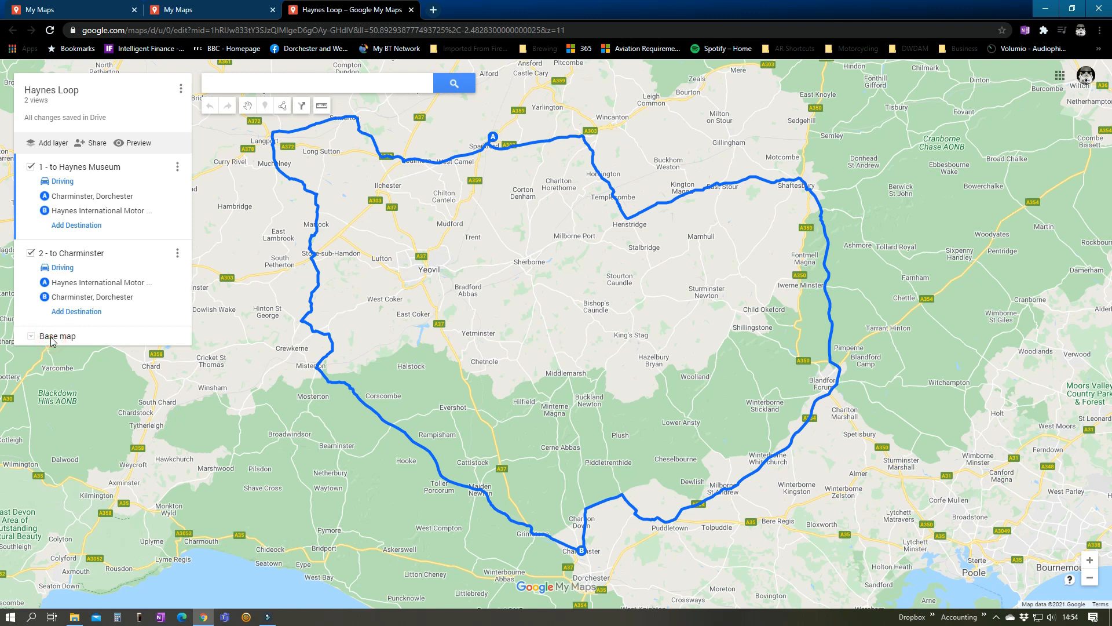
# Change the base map of Haynes Loop to the terrain style with shaded relief
pyautogui.click(32, 338)
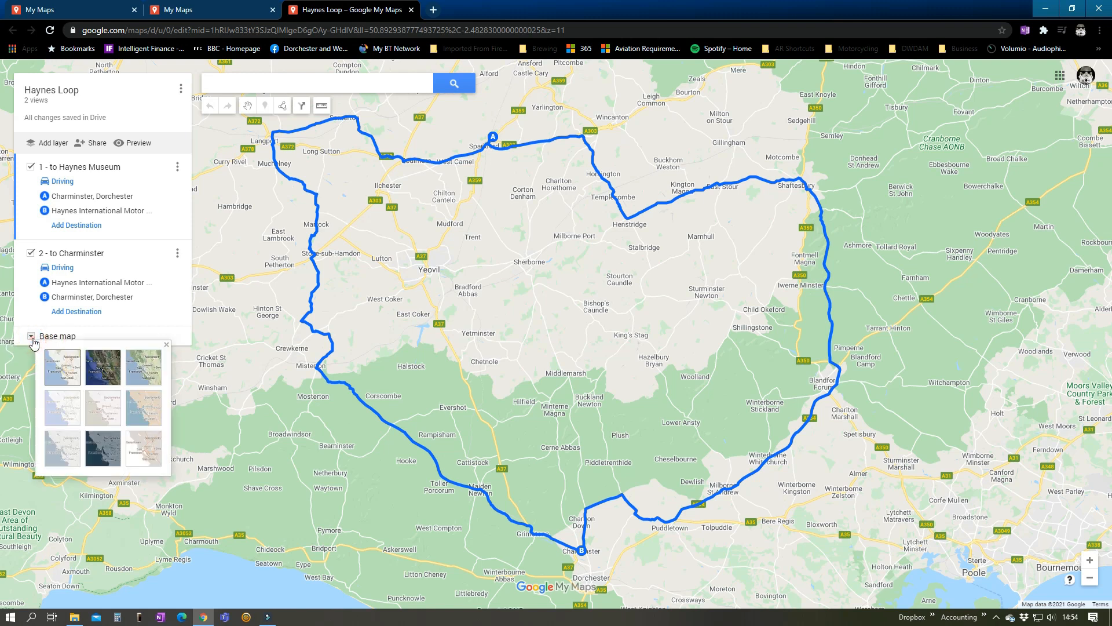
pyautogui.click(143, 373)
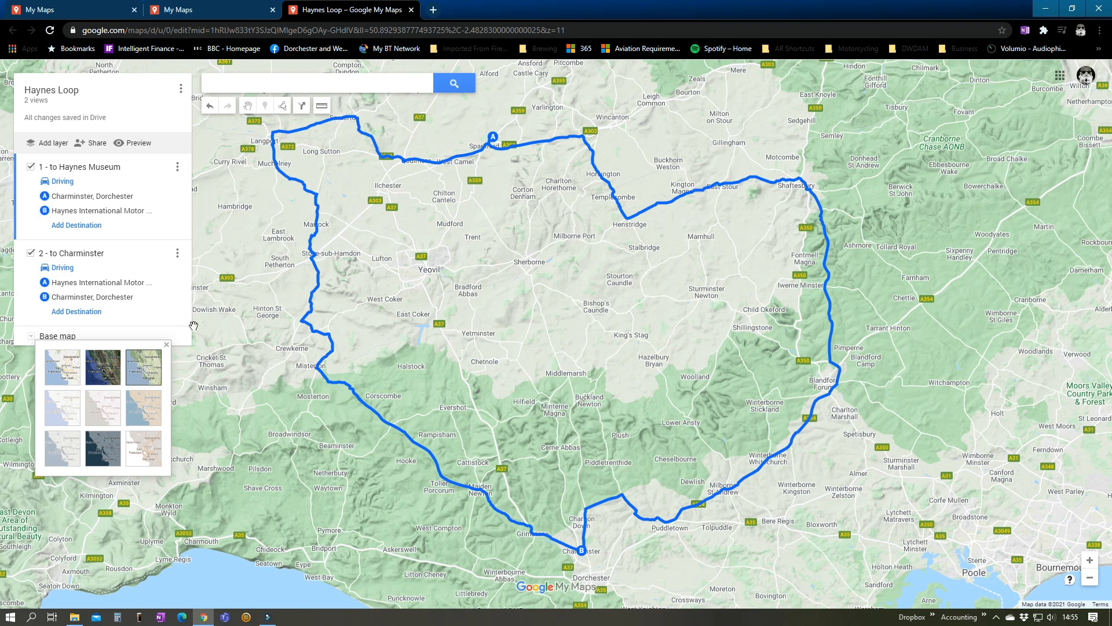
pyautogui.click(217, 324)
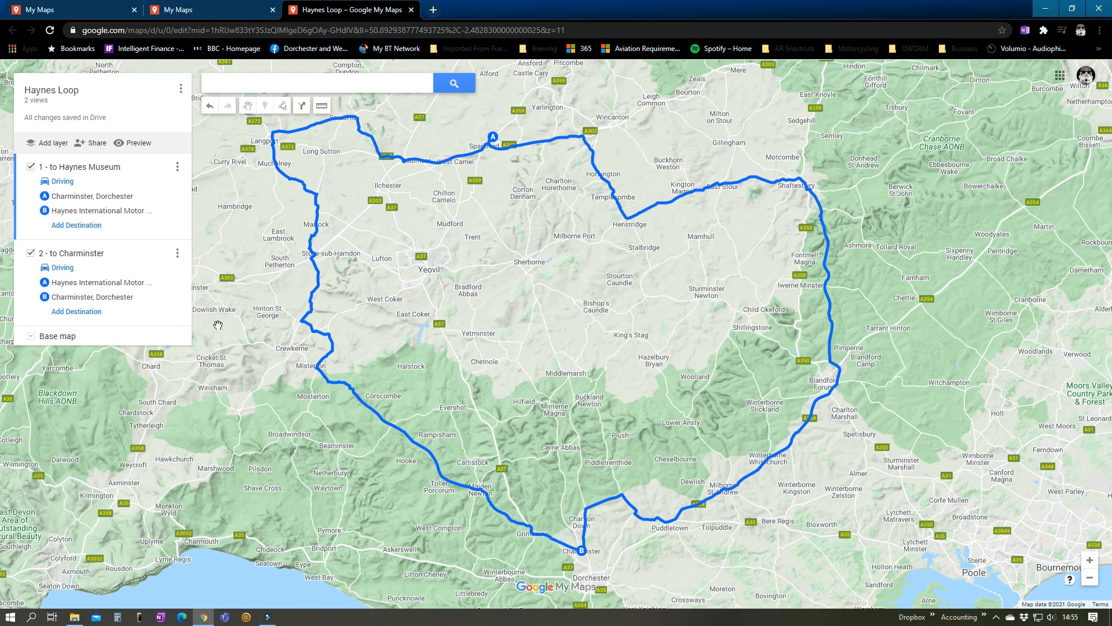
# Close the map, refresh the list of owned maps and reopen Haynes Loop in a new tab
pyautogui.click(412, 10)
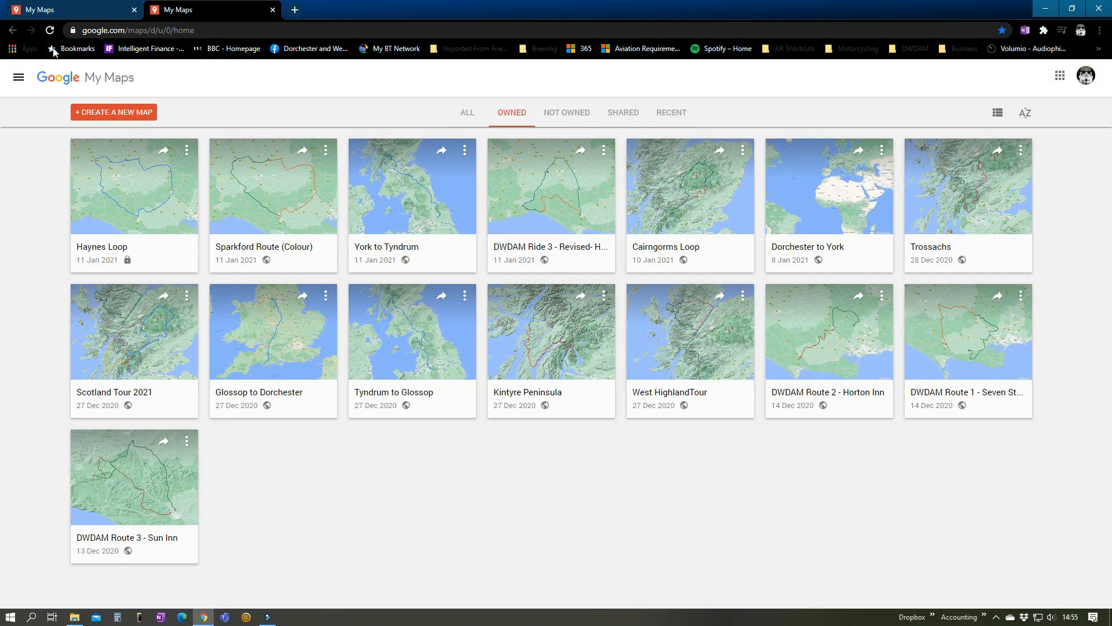
pyautogui.click(49, 30)
pyautogui.click(132, 230)
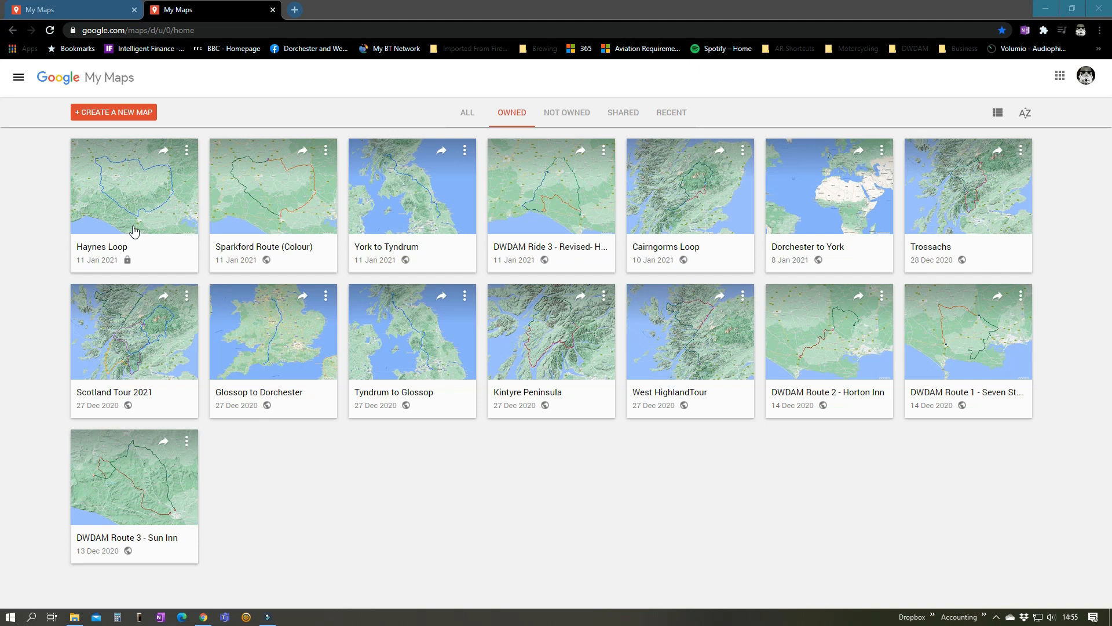
pyautogui.click(186, 150)
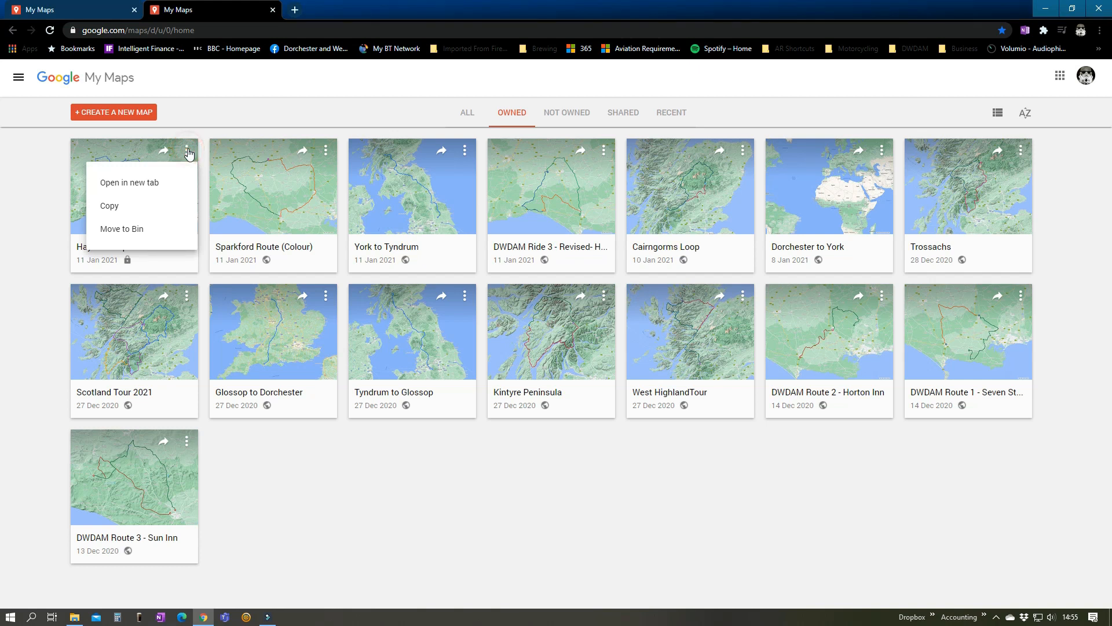
pyautogui.click(144, 185)
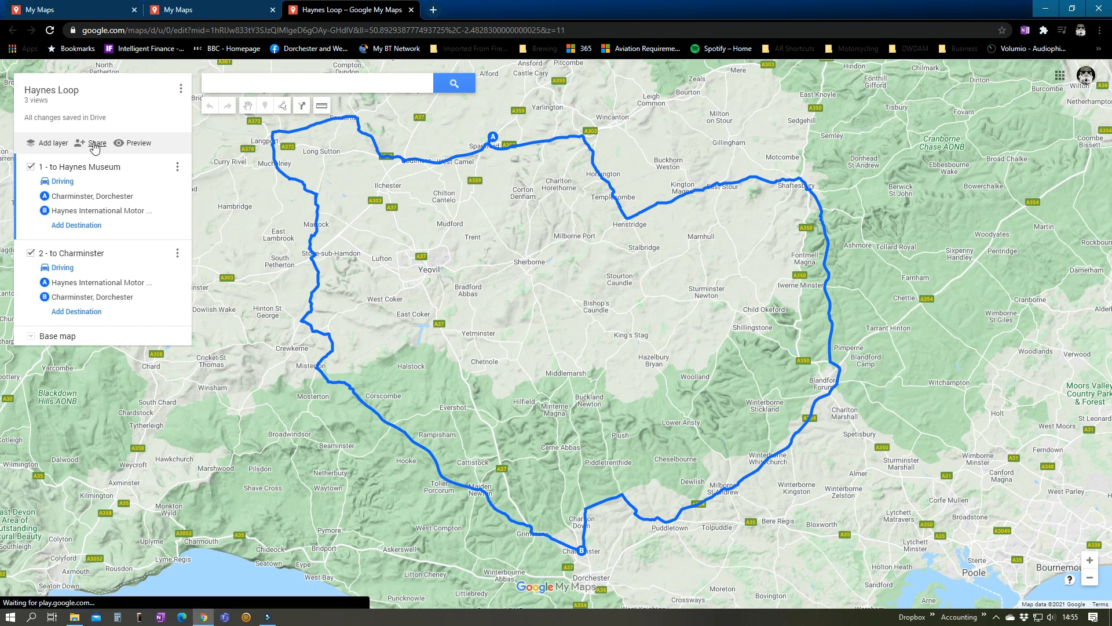
# Enable link sharing for the Haynes Loop map and copy its sharing link
pyautogui.click(96, 145)
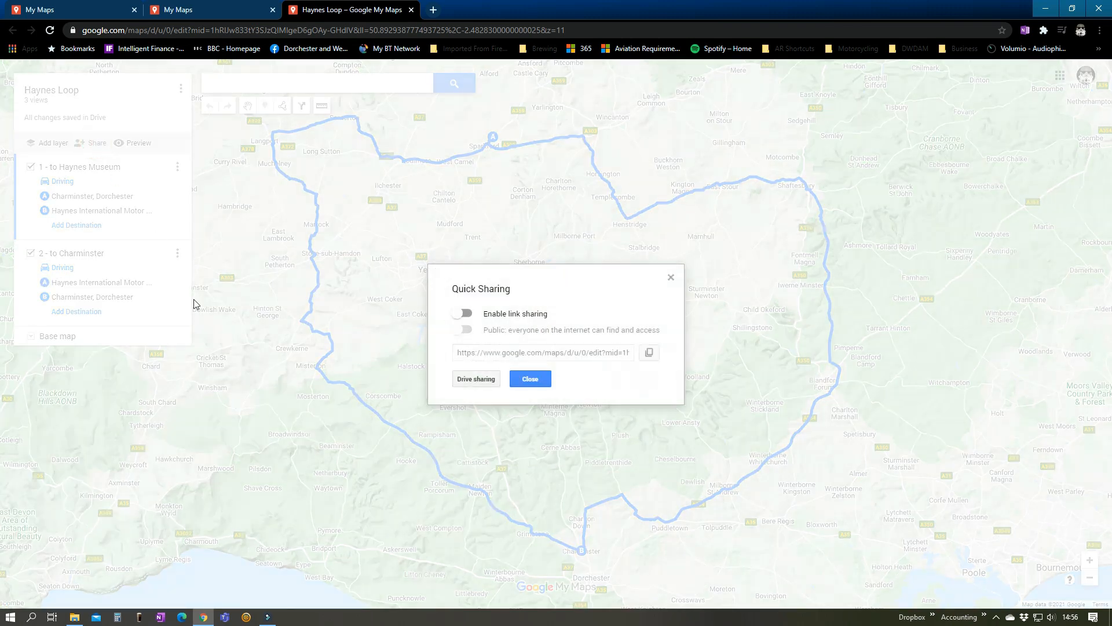
pyautogui.click(467, 314)
pyautogui.click(650, 353)
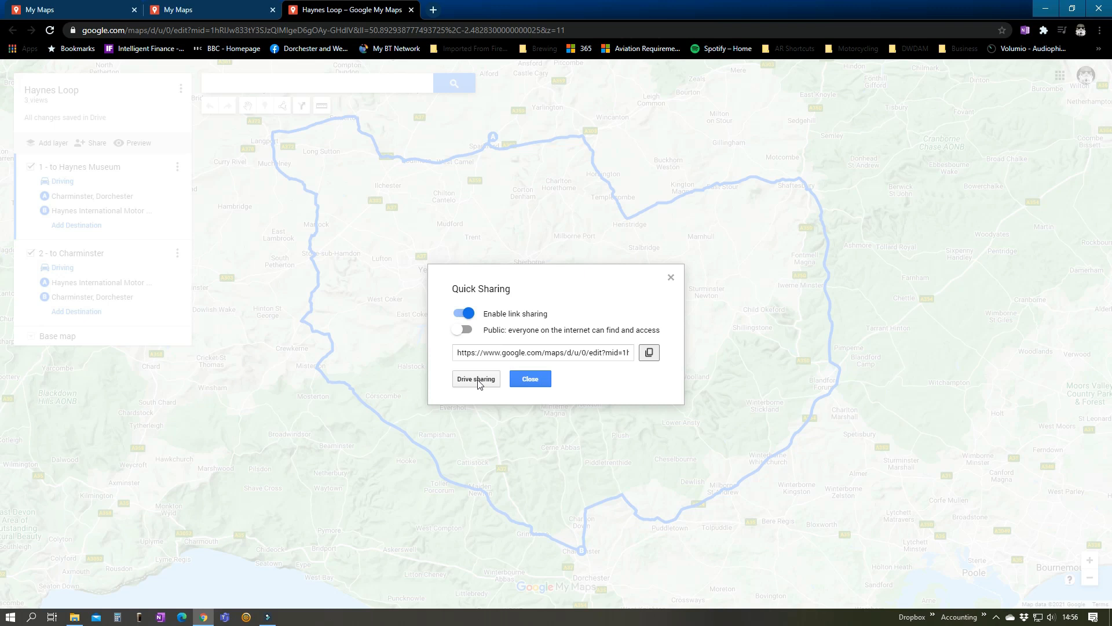
pyautogui.click(528, 379)
# Return to the list of owned maps and refresh it to check the sharing status of Haynes Loop
pyautogui.click(241, 12)
pyautogui.click(51, 31)
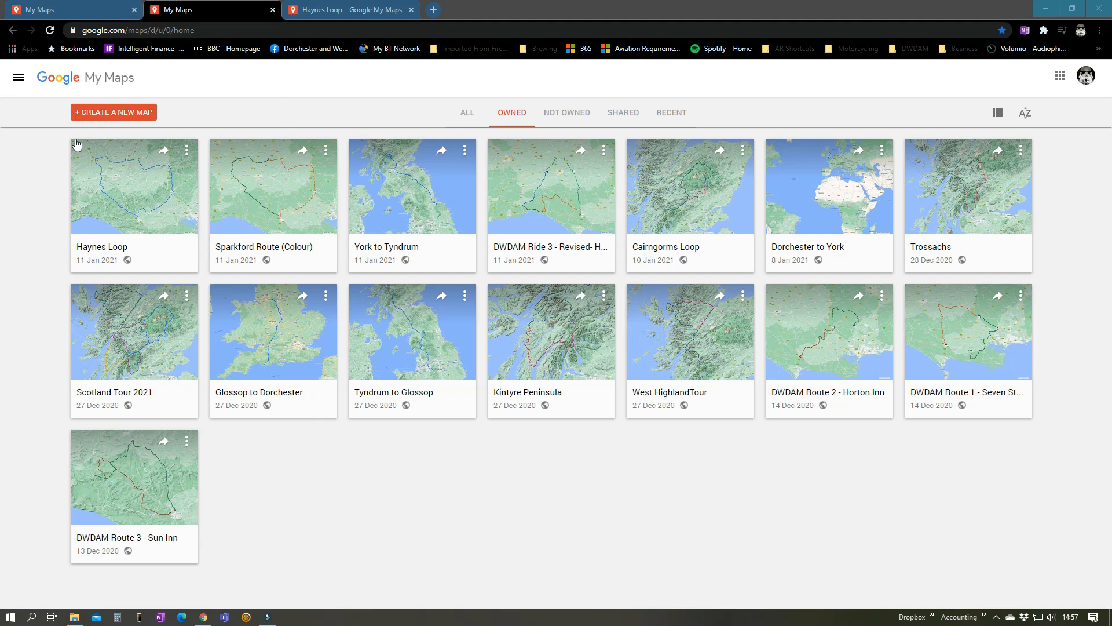
pyautogui.click(138, 192)
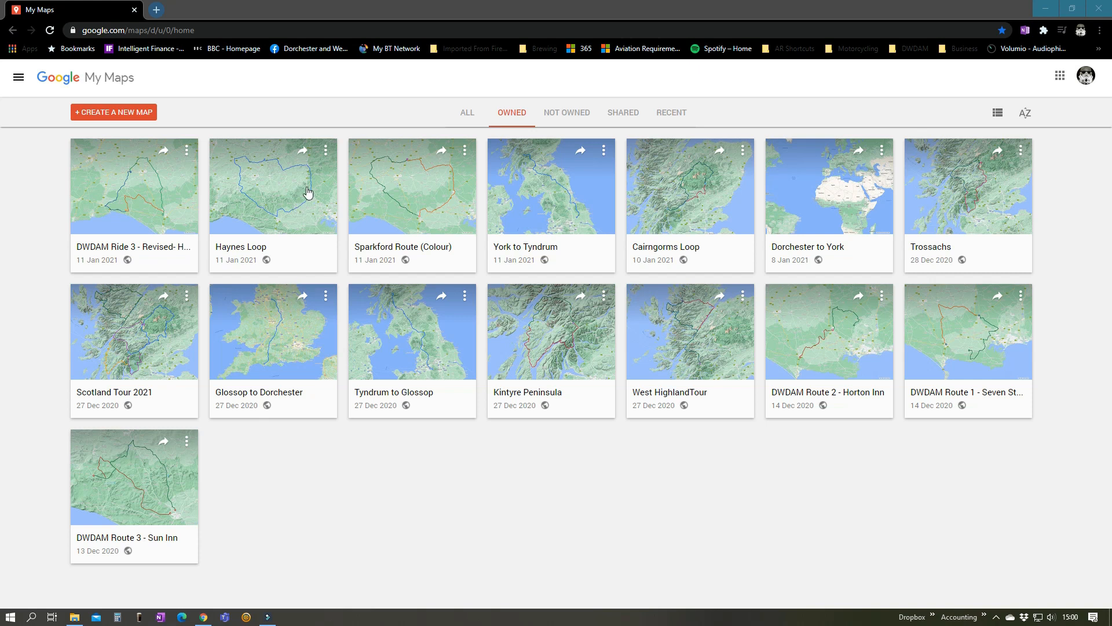
# Reopen Haynes Loop in a new tab and export the entire map as a KMZ file, showing the download in its folder
pyautogui.click(326, 151)
pyautogui.click(290, 183)
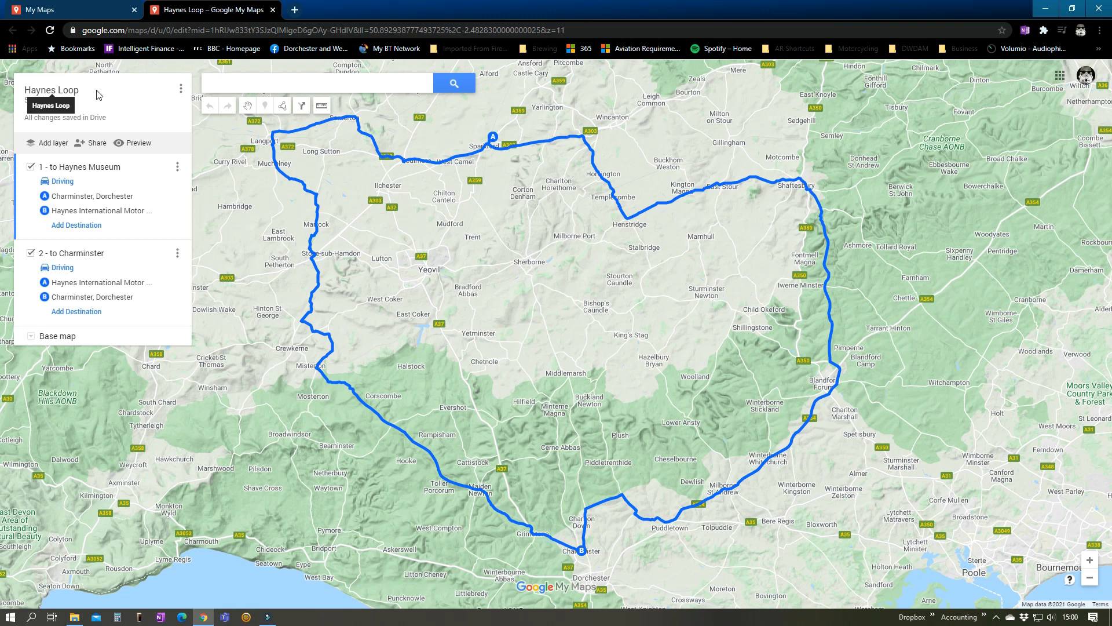
pyautogui.click(180, 93)
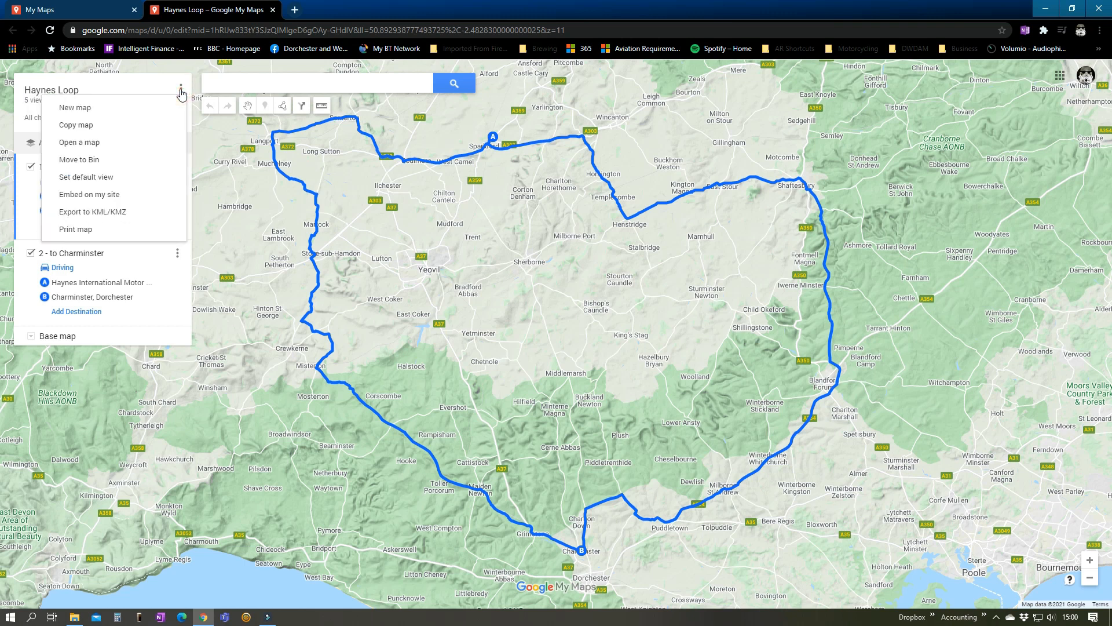
pyautogui.click(118, 217)
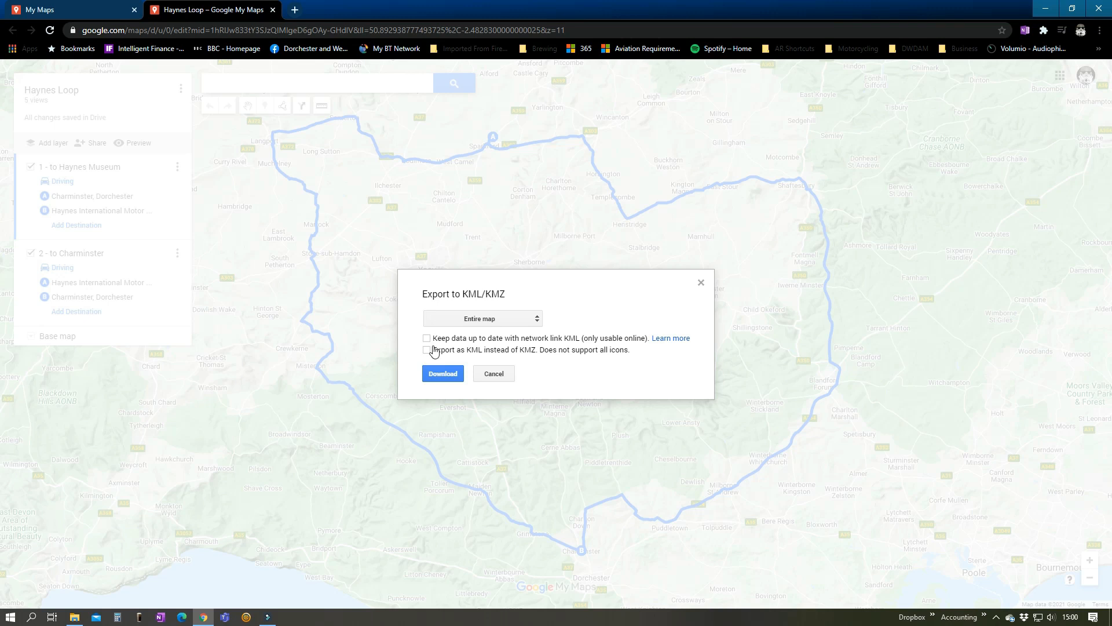
pyautogui.click(446, 375)
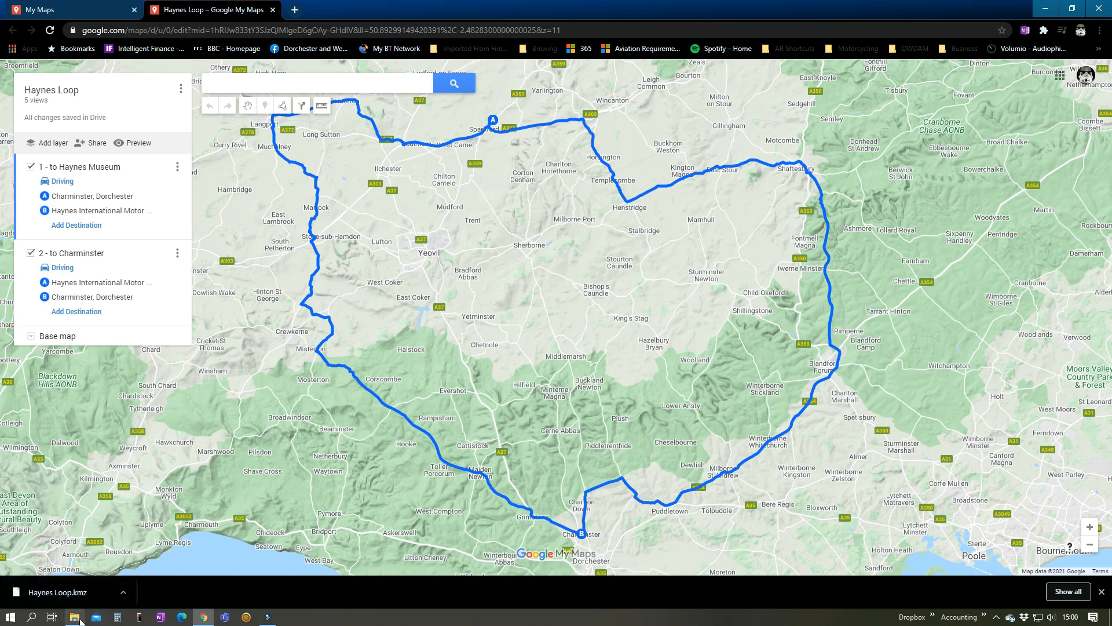
pyautogui.click(123, 592)
pyautogui.click(155, 553)
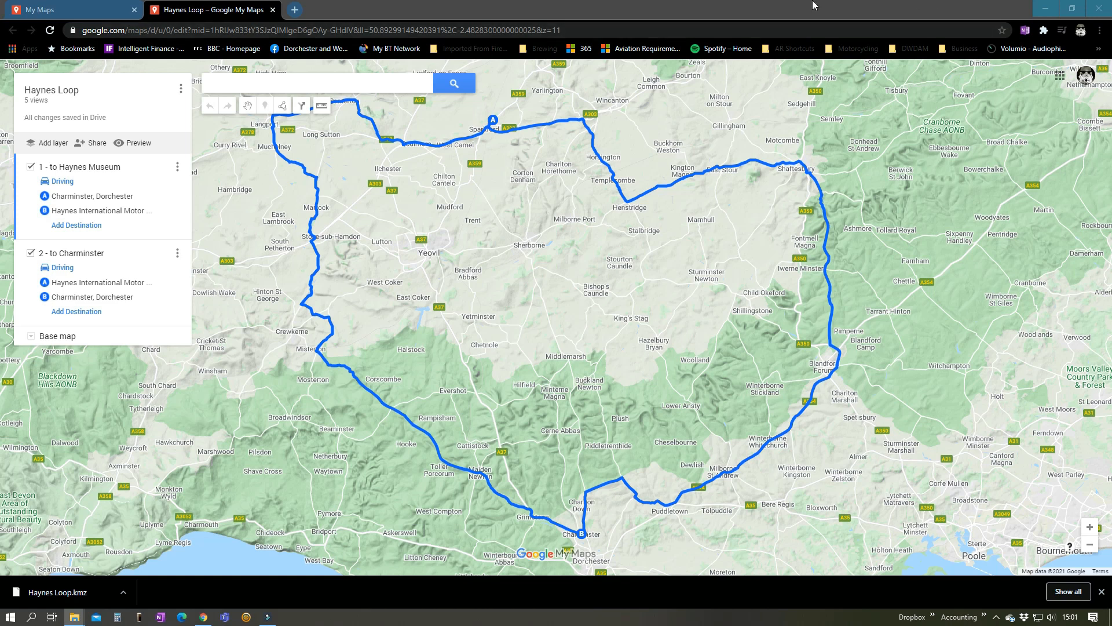
# Create a new map and import Haynes Loop.kmz from the Downloads folder into its untitled layer
pyautogui.click(272, 10)
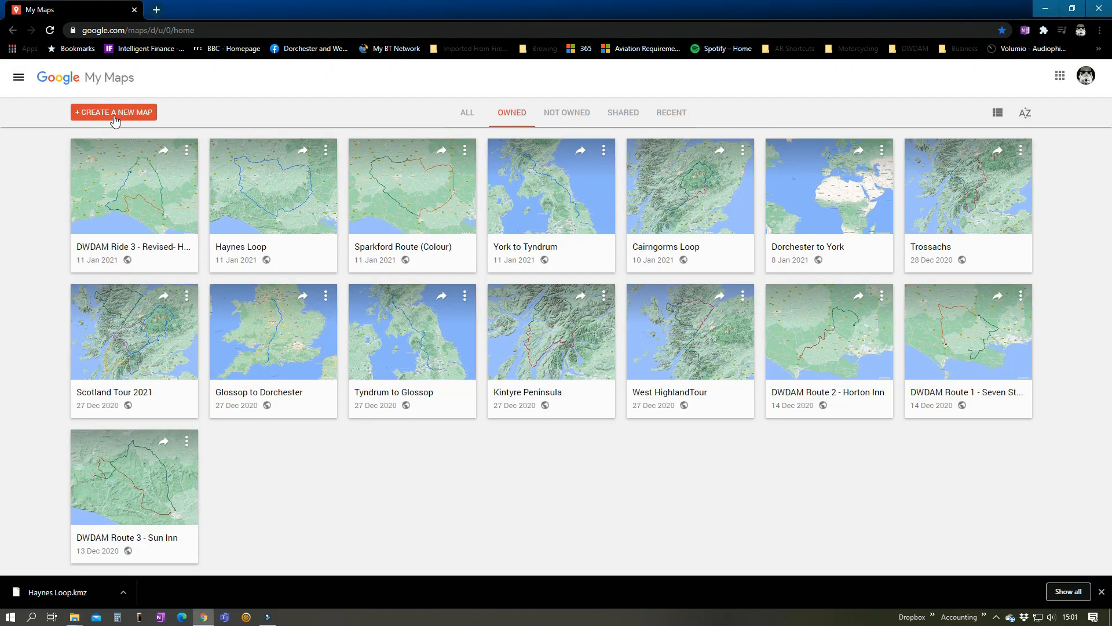
pyautogui.click(114, 114)
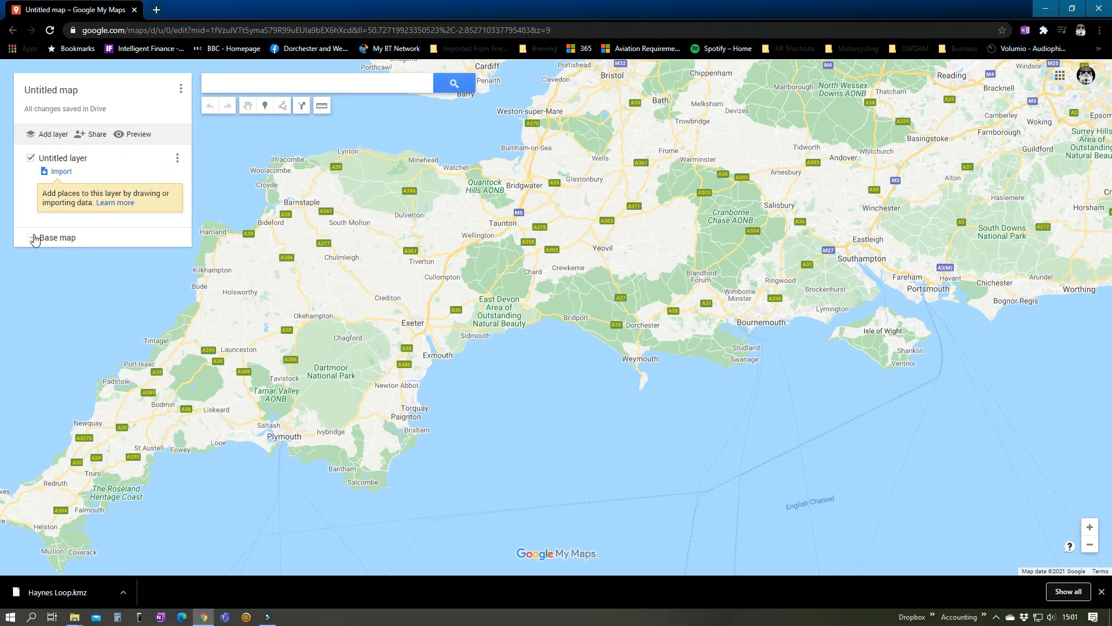
pyautogui.click(60, 172)
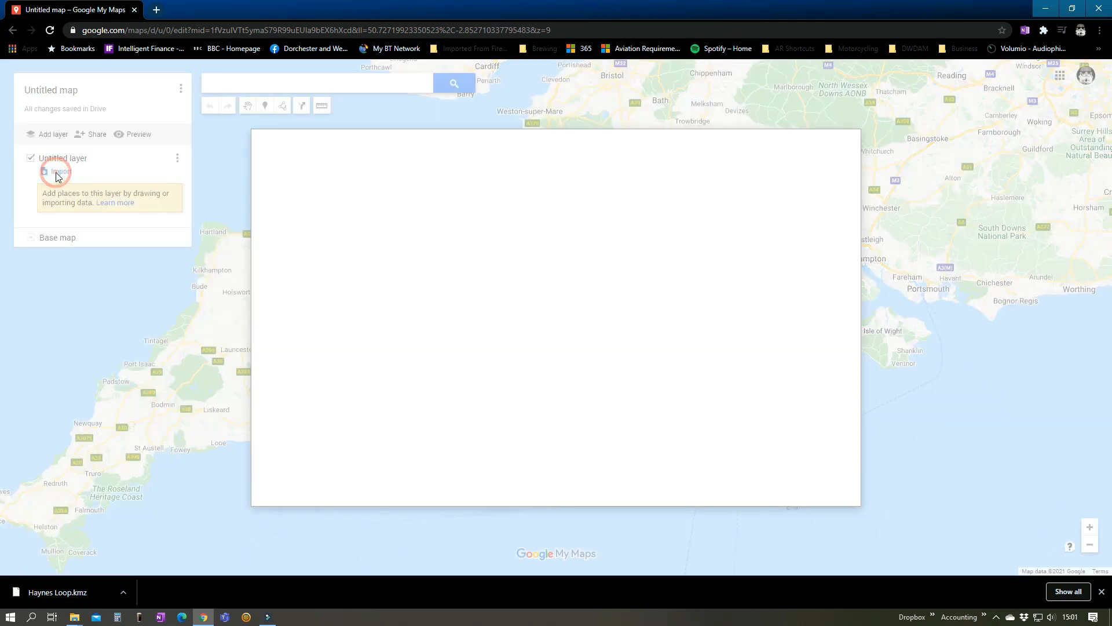
pyautogui.click(560, 346)
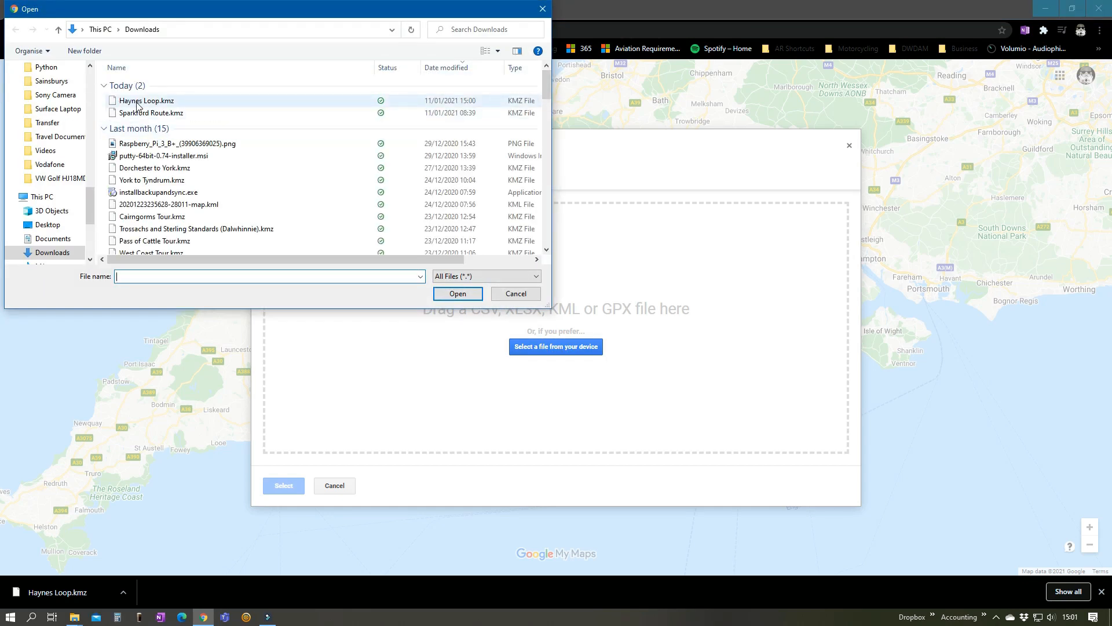
pyautogui.click(138, 103)
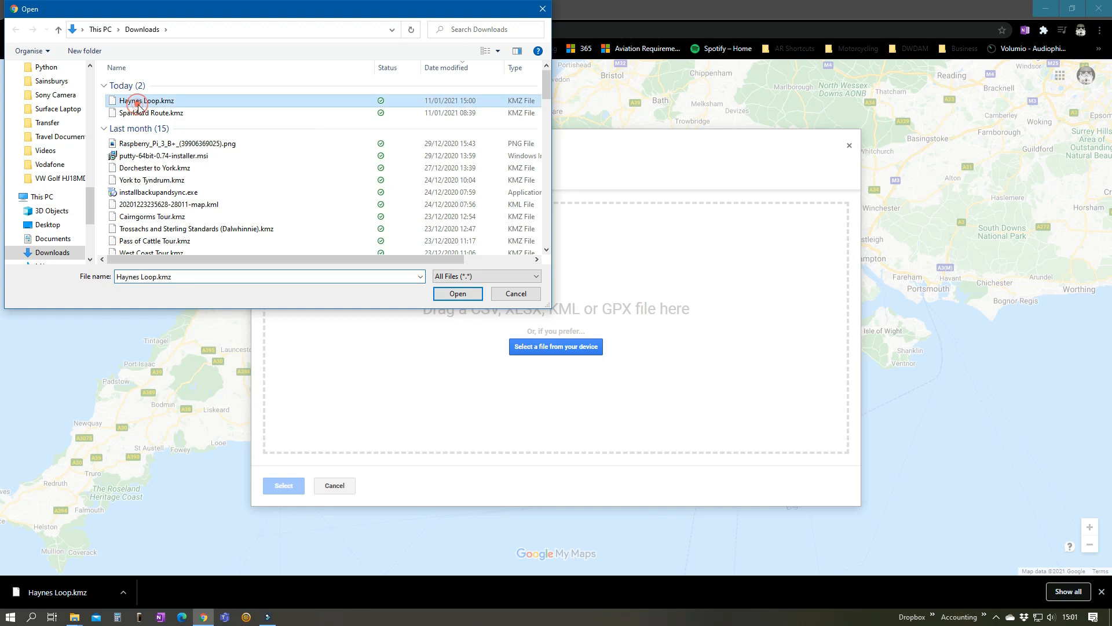
pyautogui.click(457, 293)
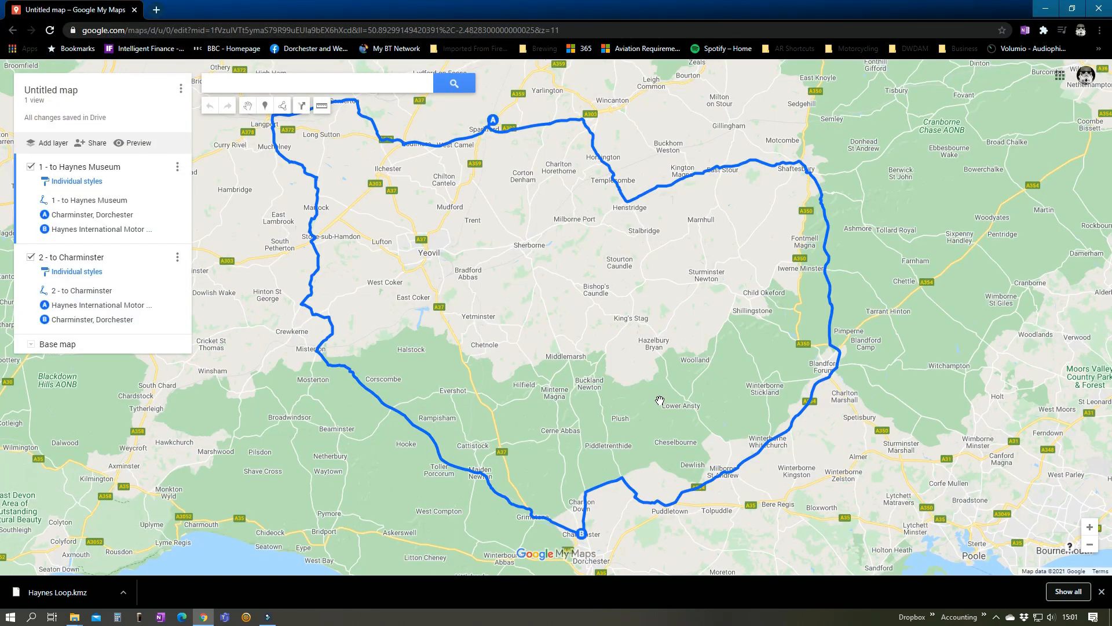
# Change the line colour of the 1 - to Haynes Museum route to dark orange
pyautogui.moveTo(731, 365); pyautogui.dragTo(905, 371)
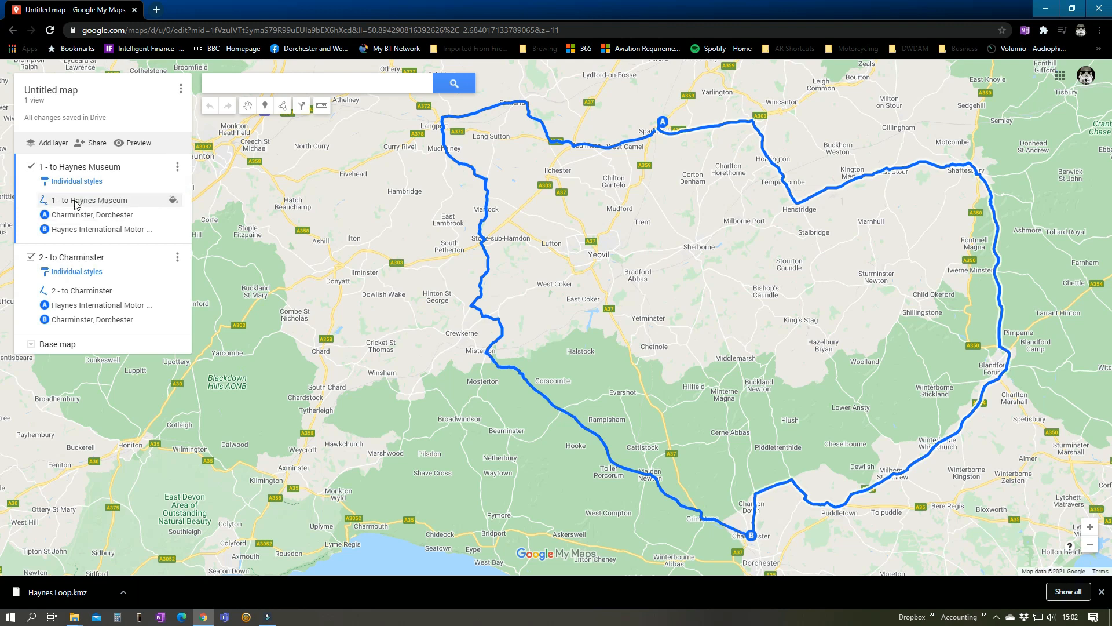
pyautogui.click(173, 201)
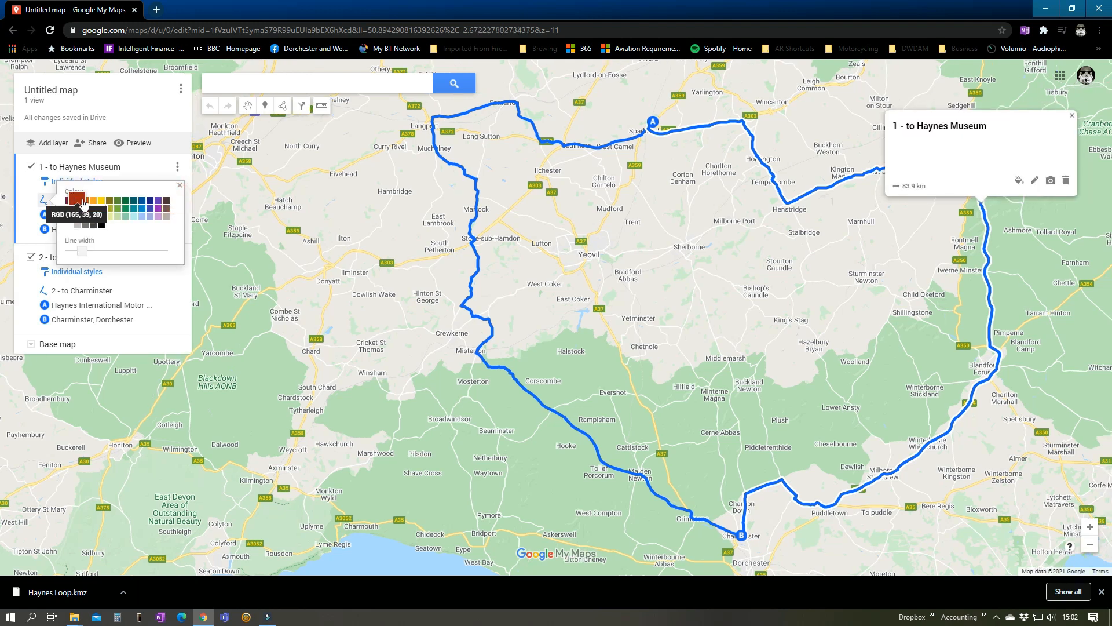
pyautogui.click(82, 202)
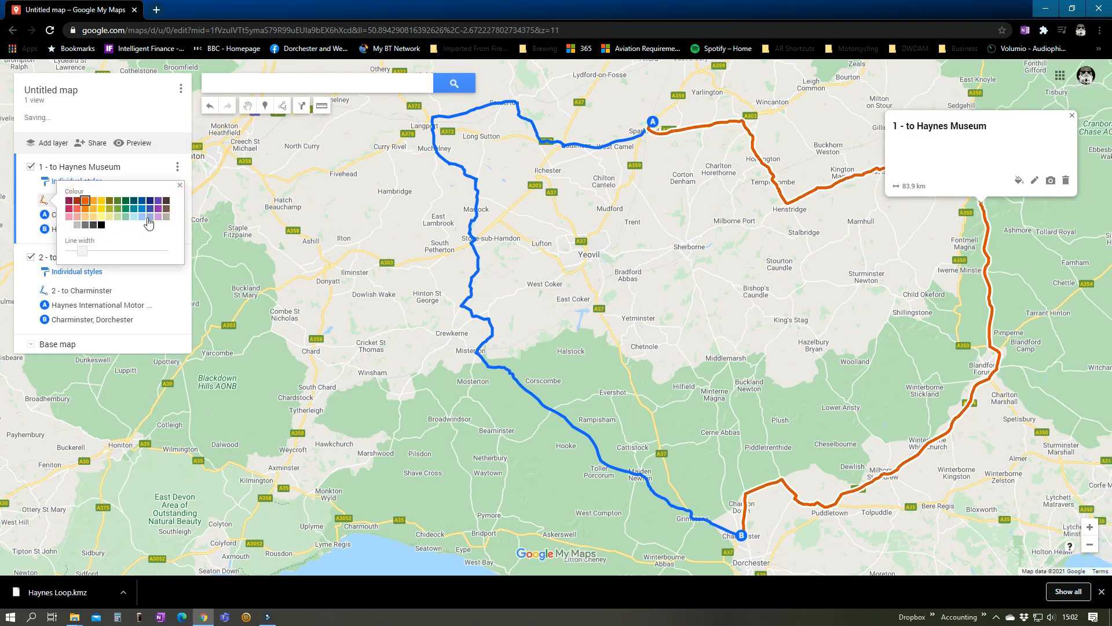
pyautogui.click(180, 188)
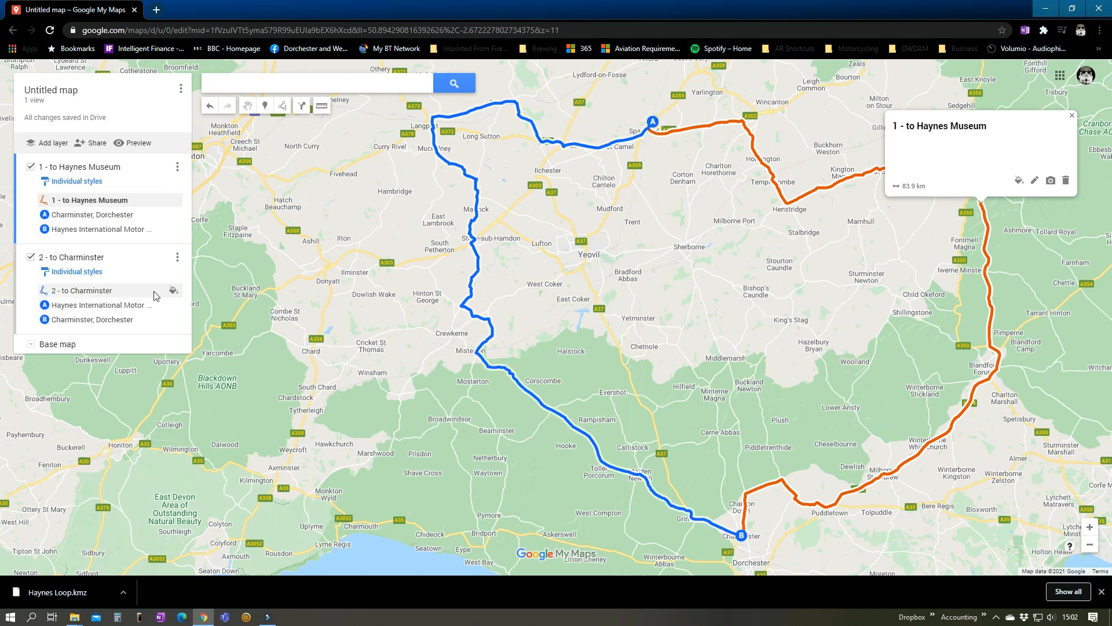
# Change the line colour of the 2 - to Charminster route to dark green
pyautogui.click(171, 292)
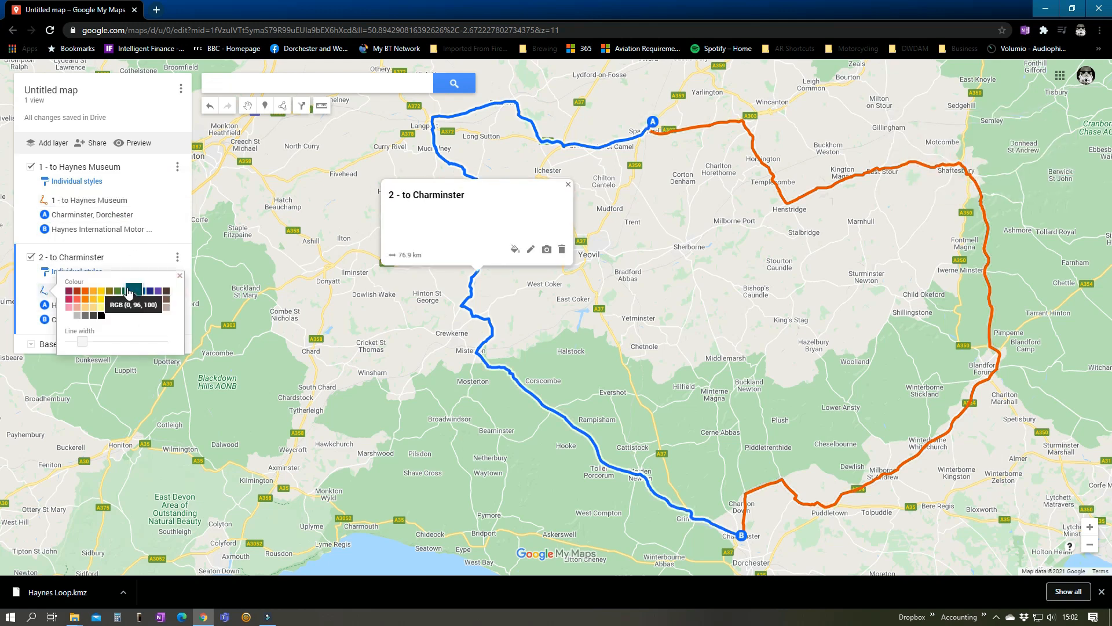
pyautogui.click(123, 294)
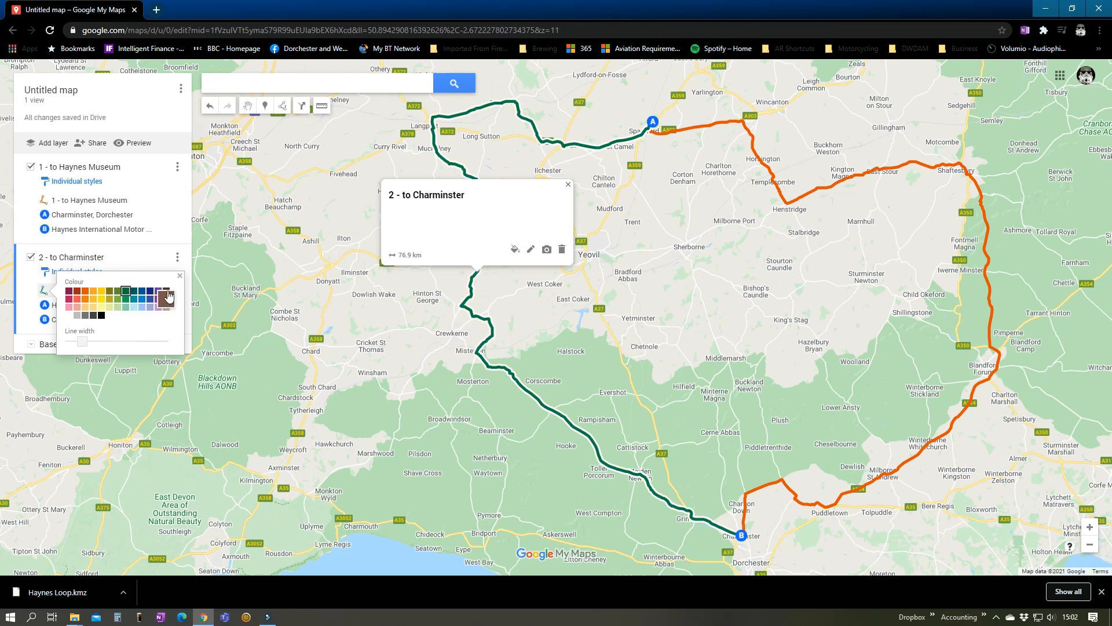
pyautogui.click(180, 278)
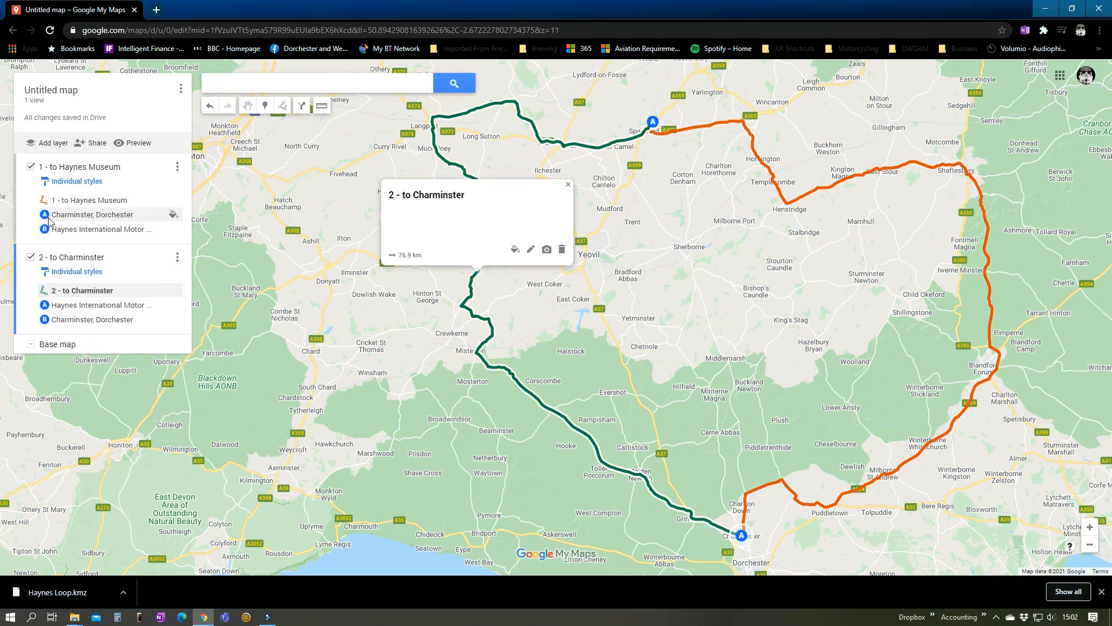
# Give the Charminster, Dorchester marker in the 1 - to Haynes Museum layer a purple house icon
pyautogui.click(173, 217)
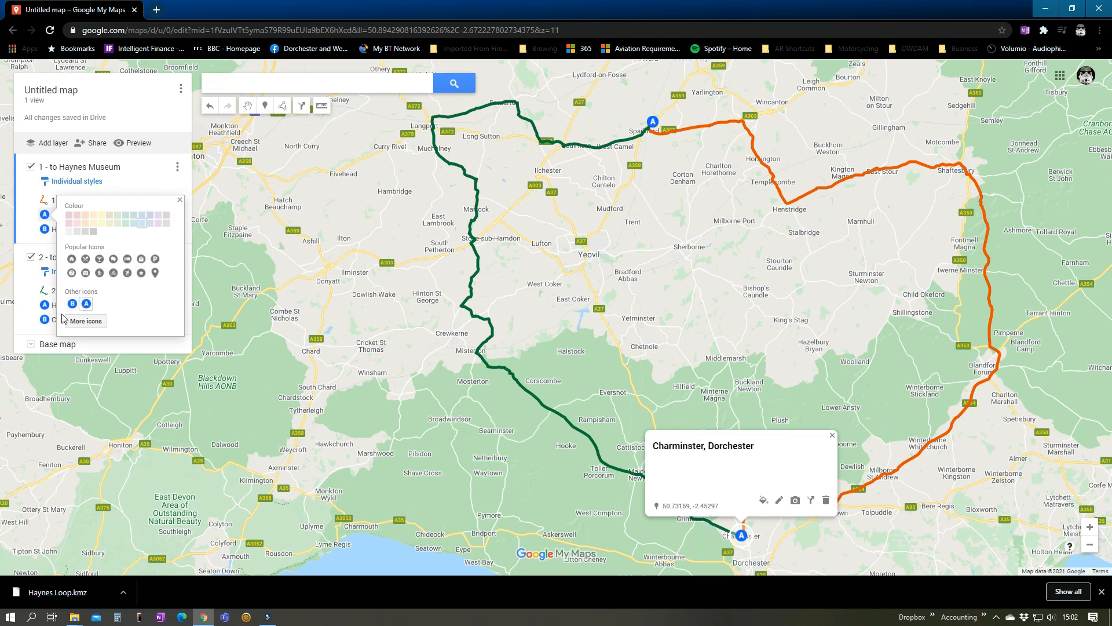
pyautogui.click(87, 322)
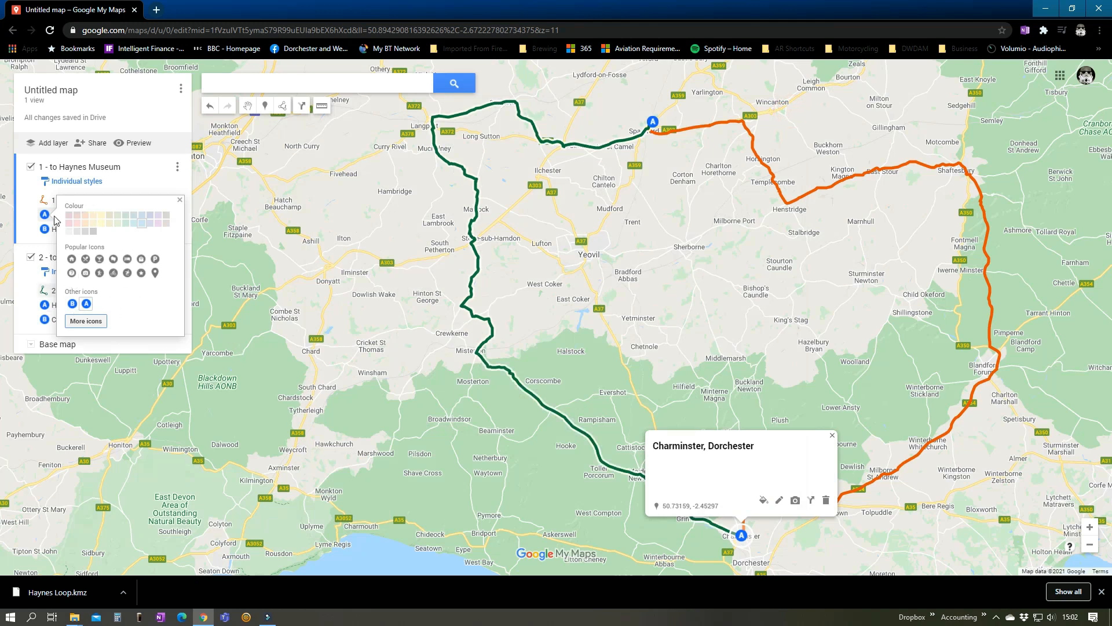
pyautogui.click(71, 259)
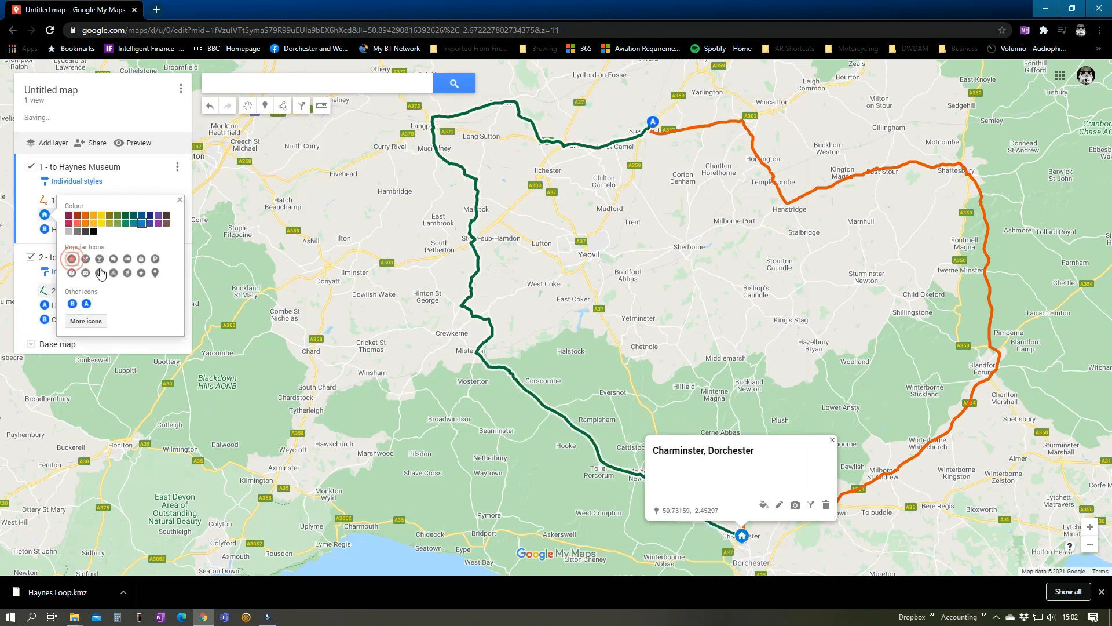
pyautogui.click(160, 223)
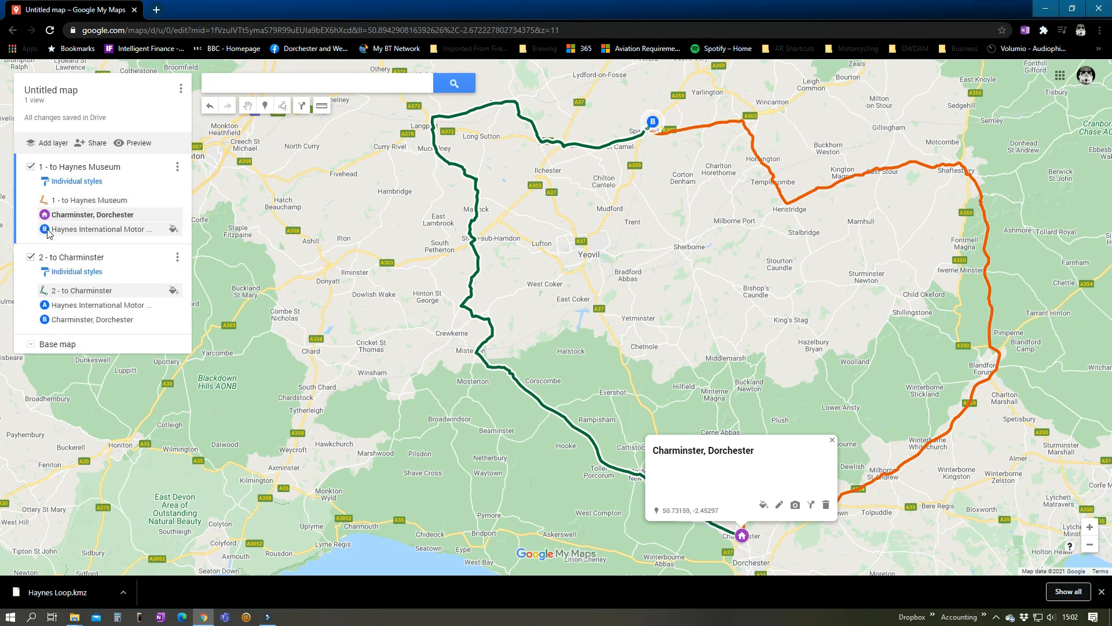
# Give the Haynes International Motor Museum marker in the 1 - to Haynes Museum layer a purple crossed-cutlery icon
pyautogui.click(172, 228)
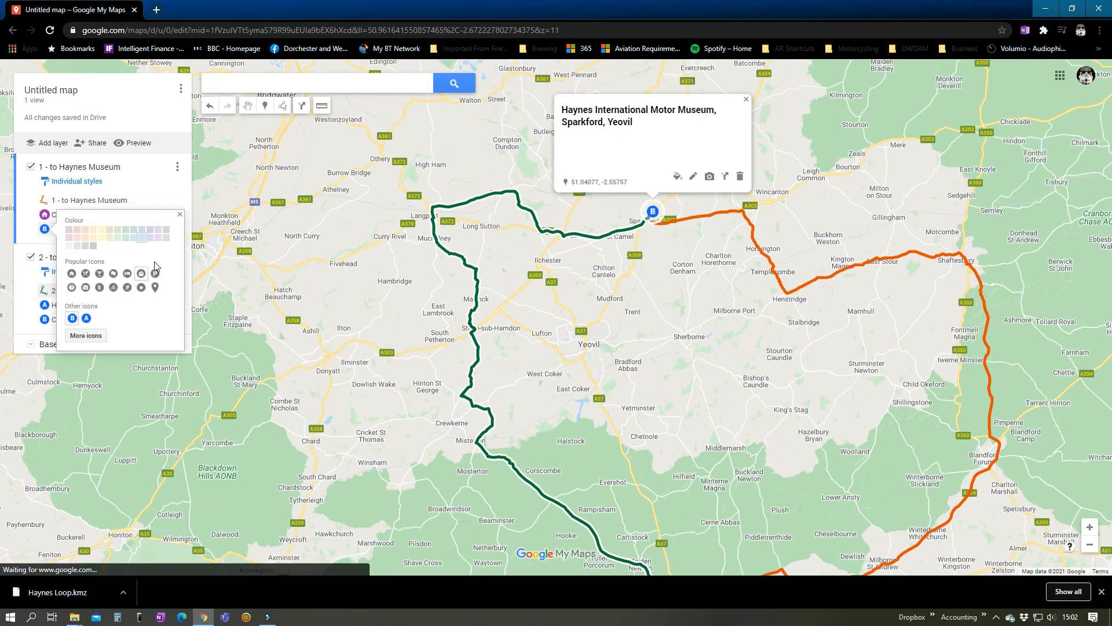
pyautogui.click(85, 273)
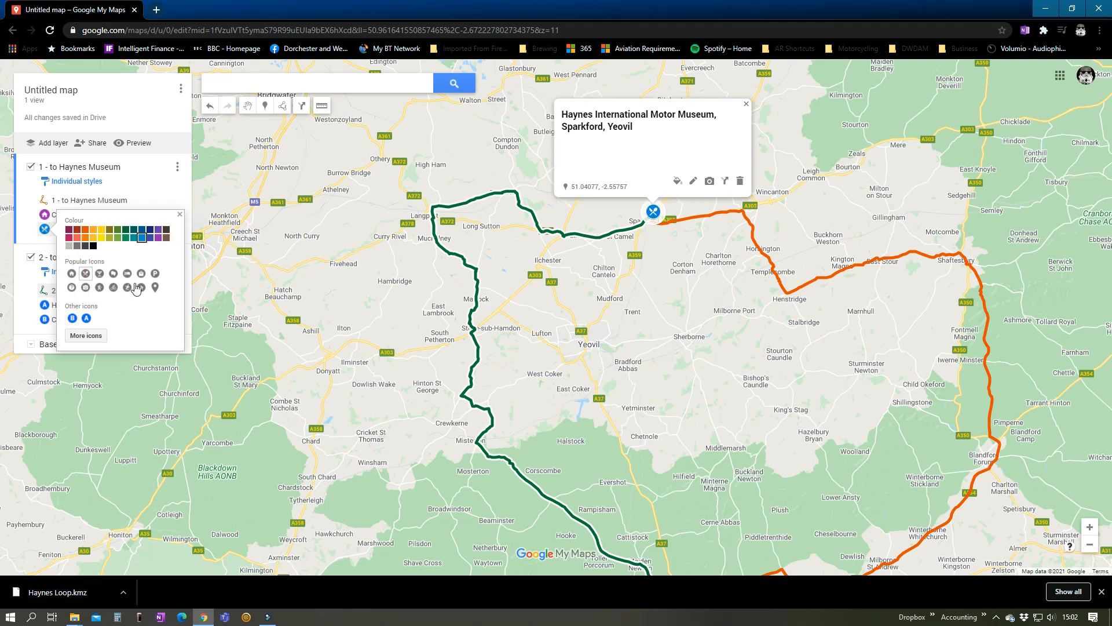
pyautogui.click(158, 238)
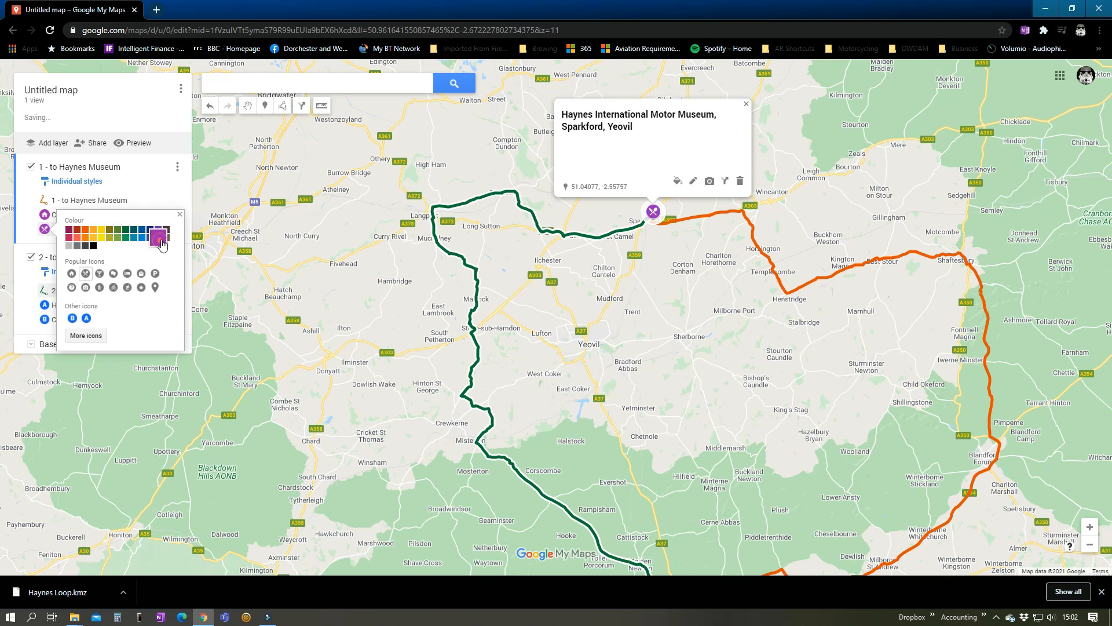
pyautogui.click(179, 214)
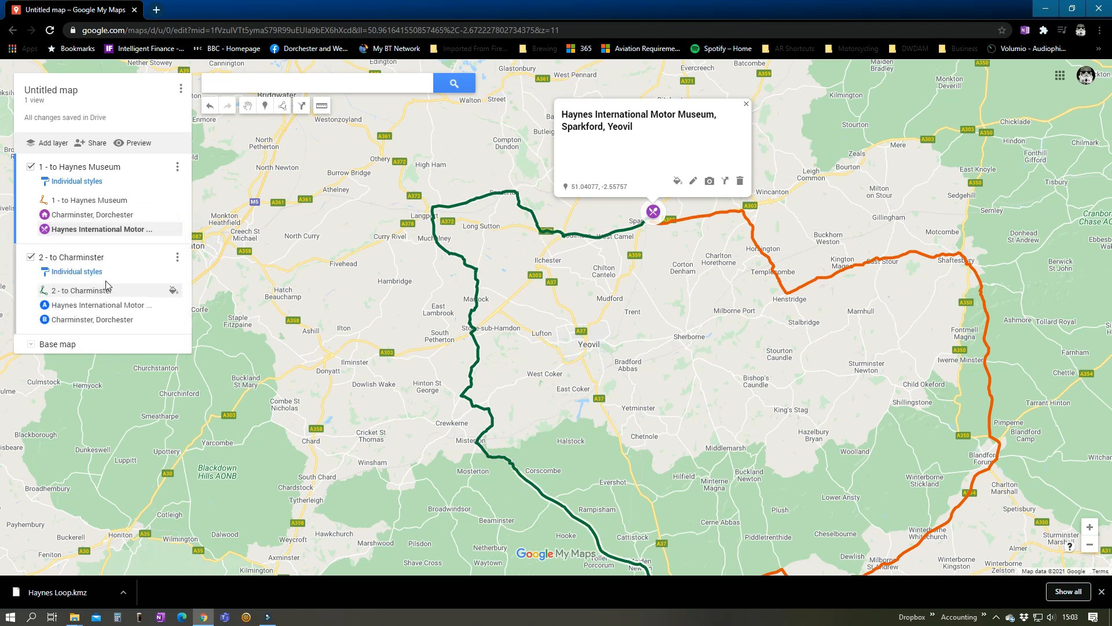
# Give the Haynes International Motor Museum marker in the 2 - to Charminster layer a violet crossed-cutlery icon
pyautogui.click(124, 268)
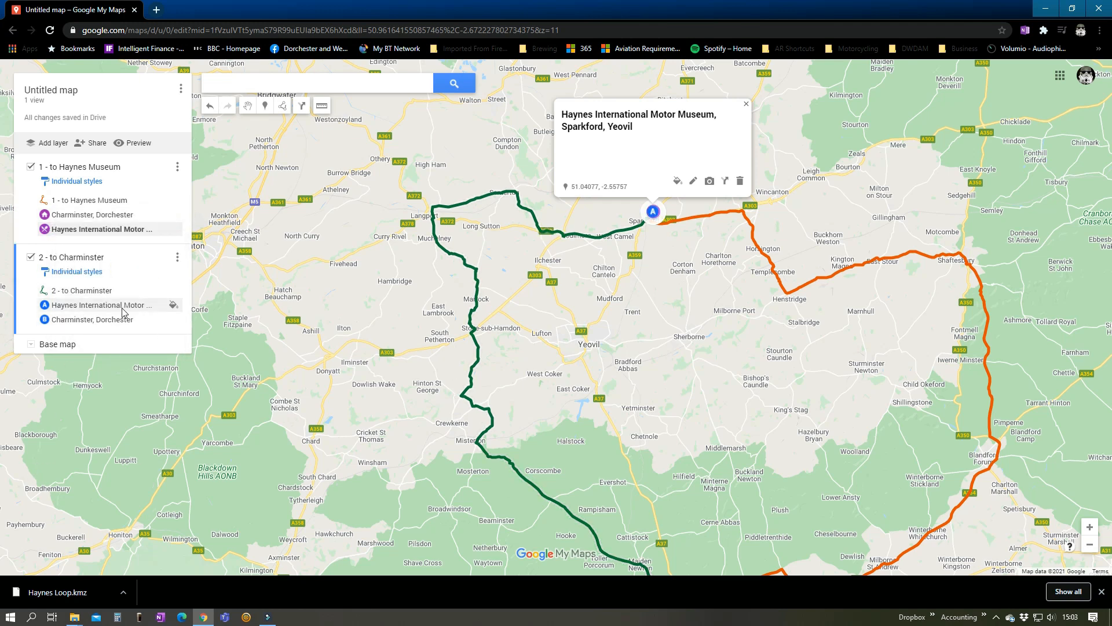
pyautogui.click(173, 306)
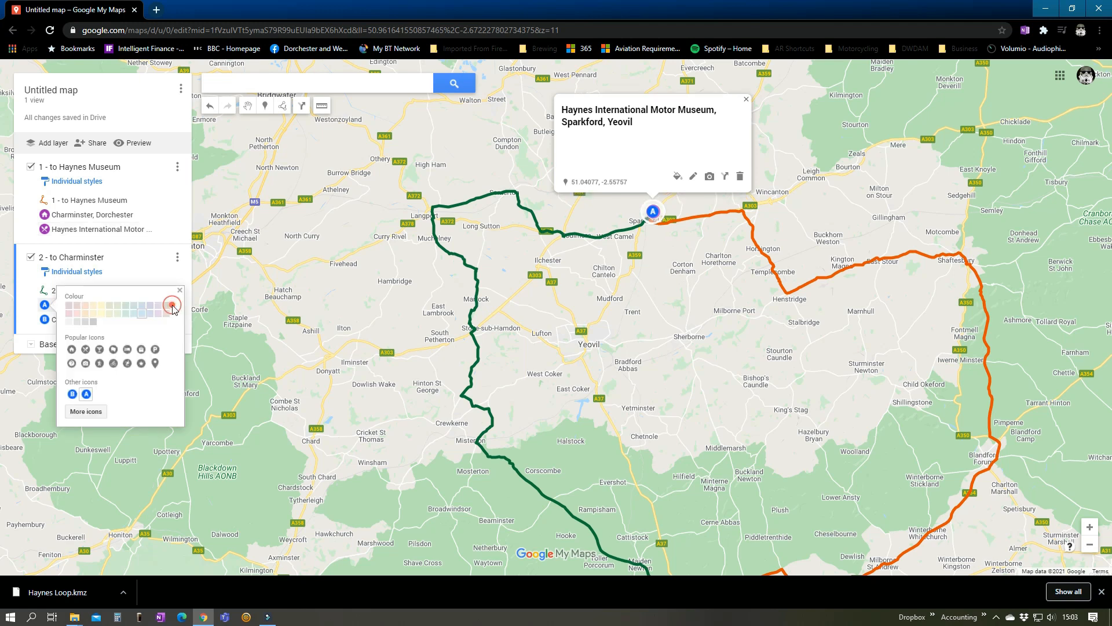
pyautogui.click(85, 351)
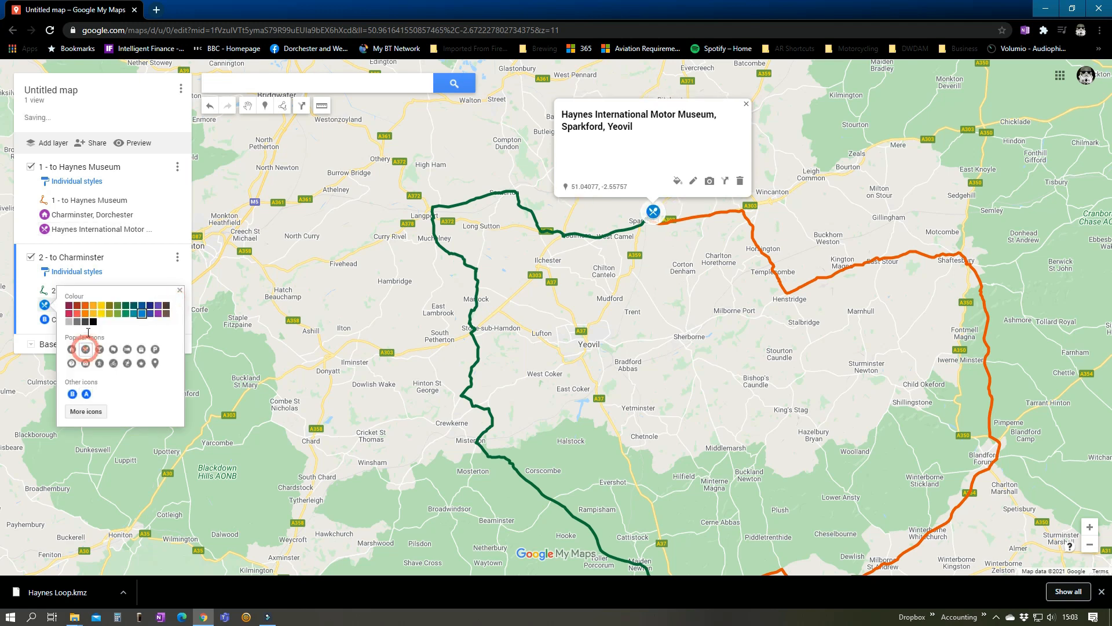
pyautogui.click(157, 306)
pyautogui.click(179, 289)
# Give the Charminster, Dorchester marker in the 2 - to Charminster layer a purple house icon
pyautogui.click(173, 320)
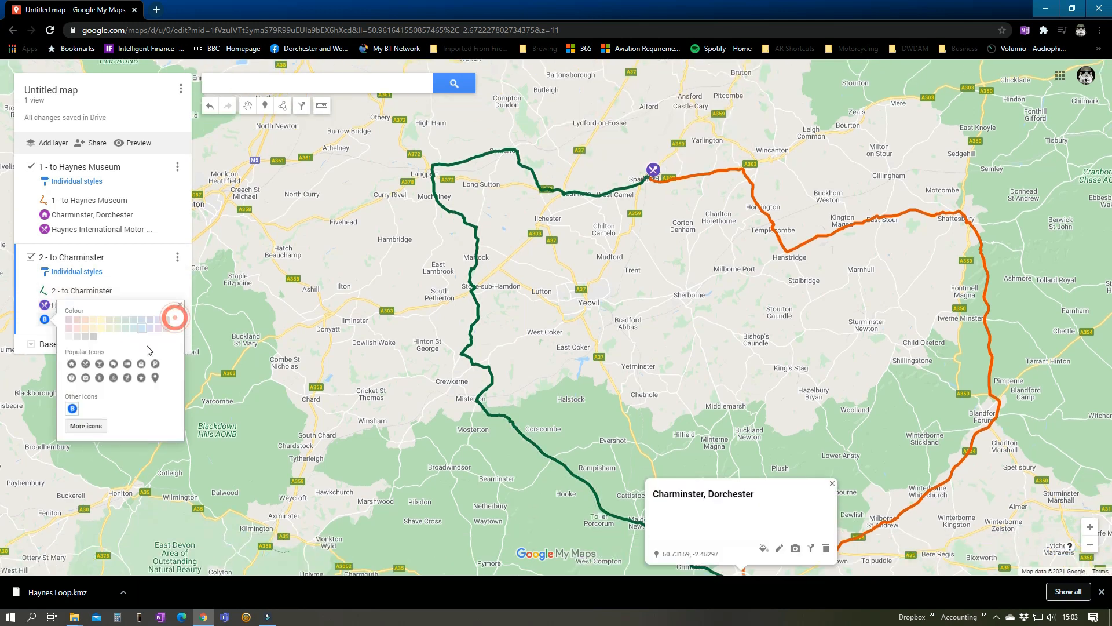
pyautogui.click(71, 364)
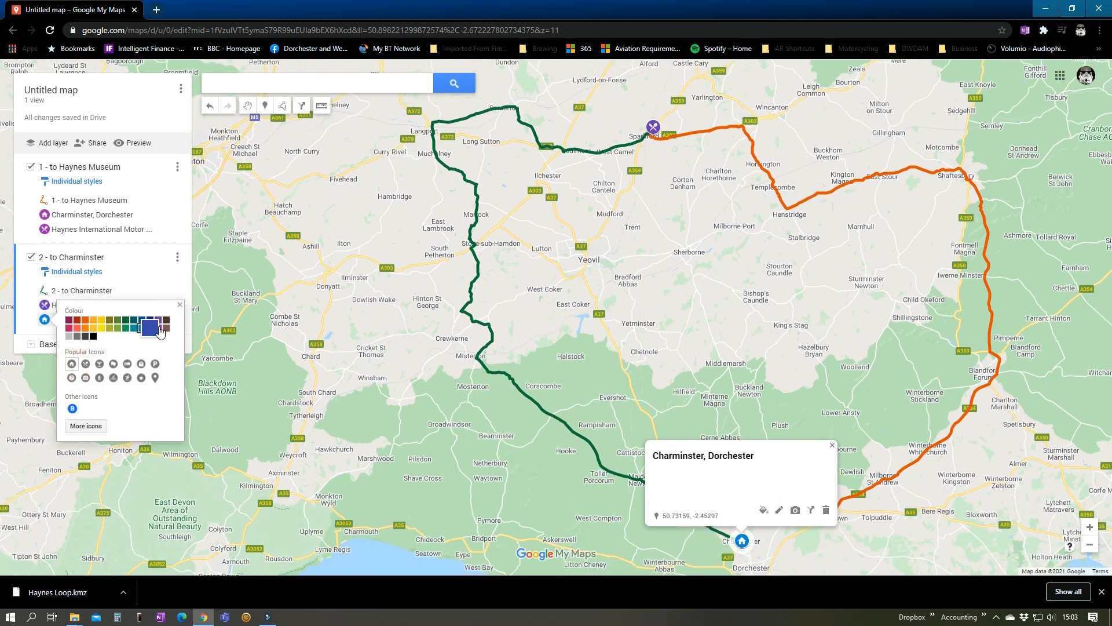
pyautogui.click(158, 328)
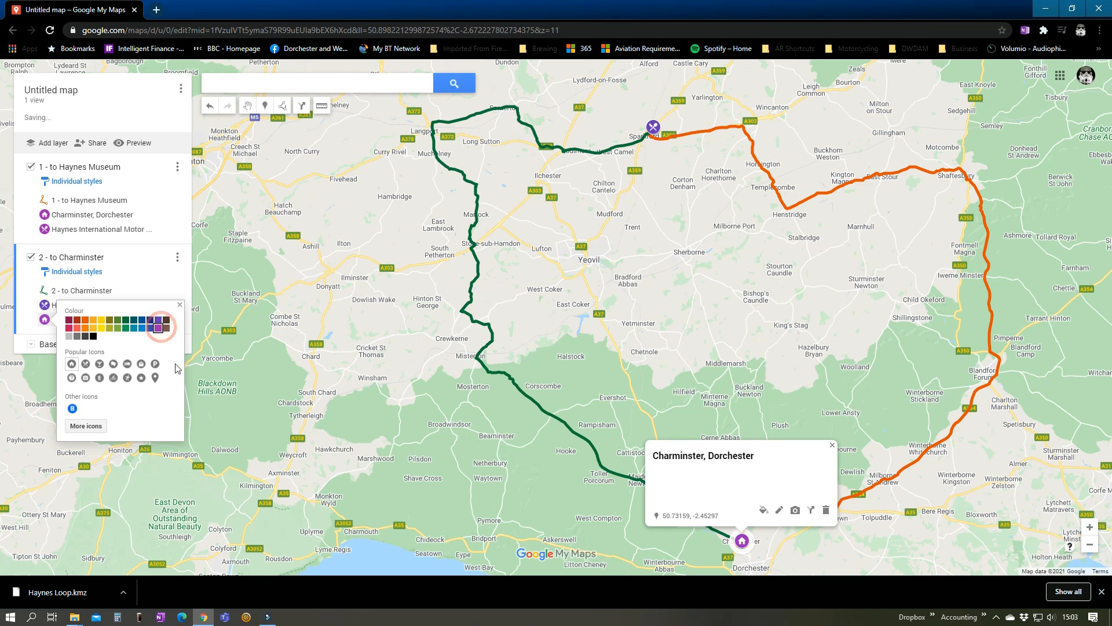
pyautogui.click(180, 306)
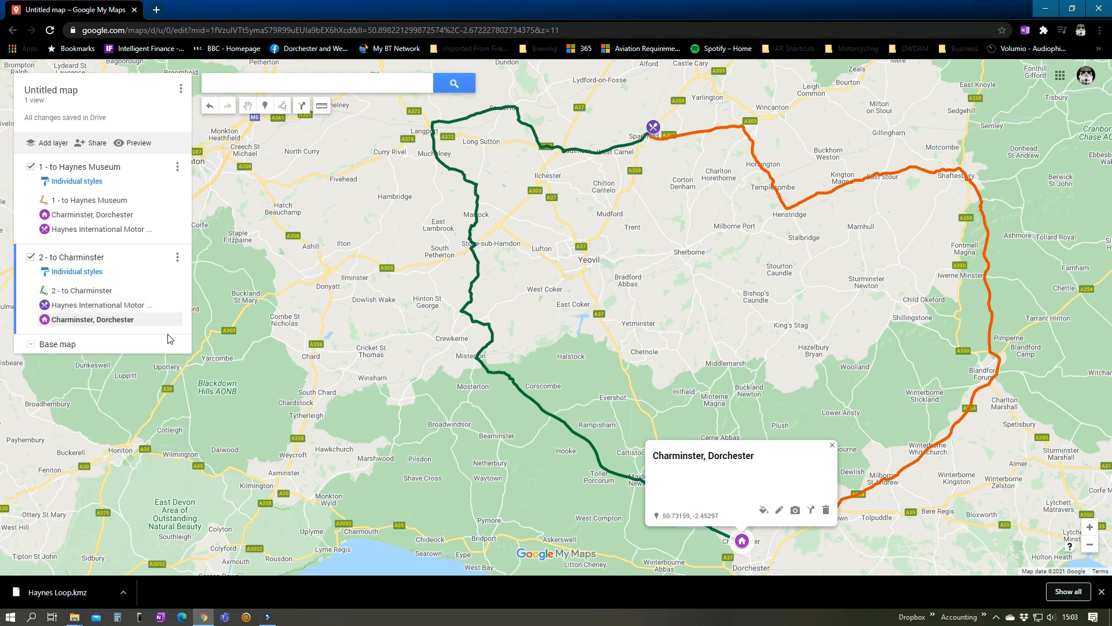
# Switch the base map to the terrain style
pyautogui.click(30, 345)
pyautogui.click(148, 381)
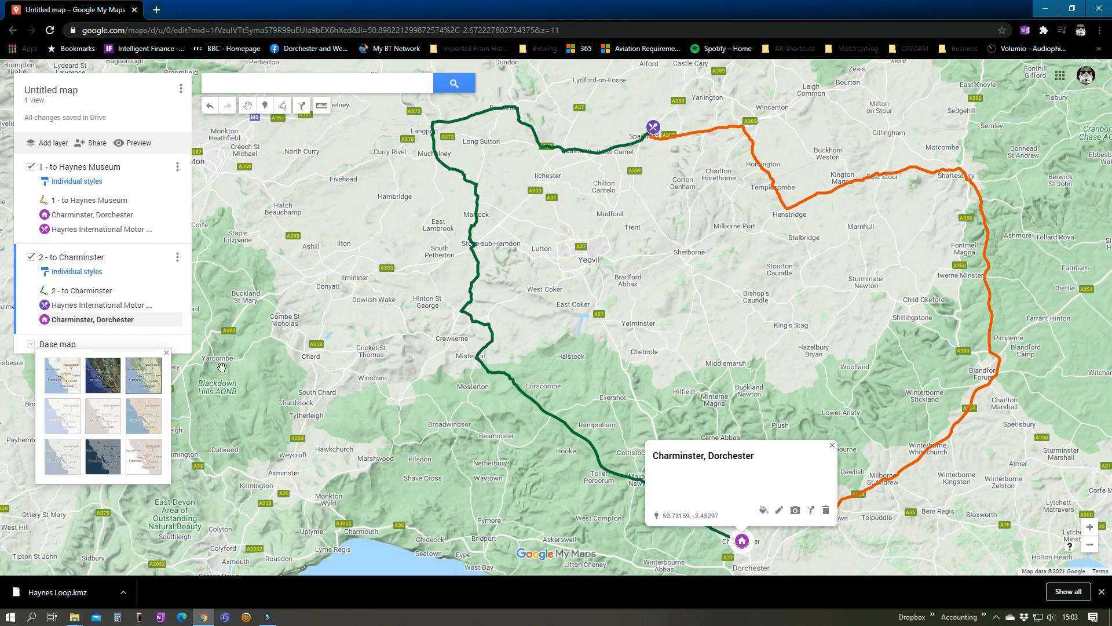
pyautogui.click(166, 354)
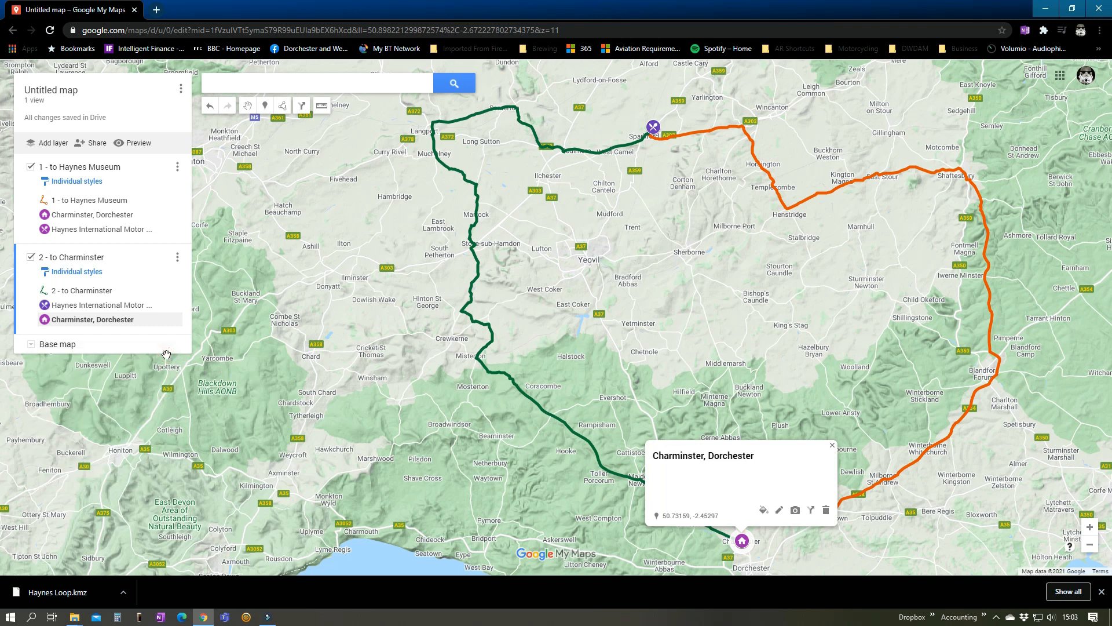
# Rename the untitled map as Haynes Loop
pyautogui.click(52, 91)
pyautogui.write('Haynes Loop')
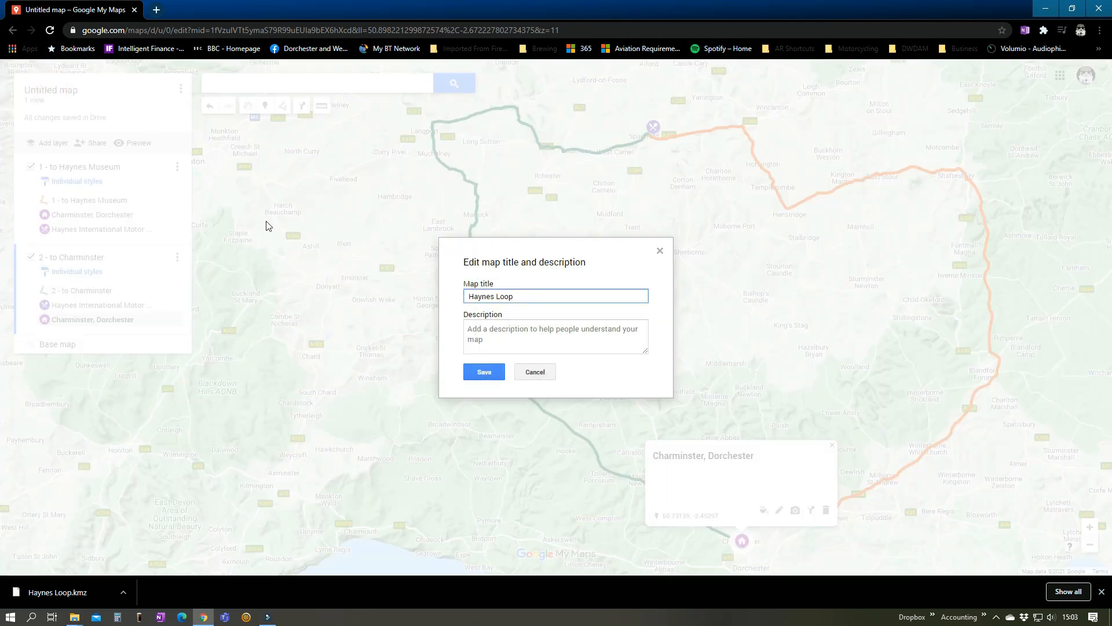
pyautogui.click(485, 373)
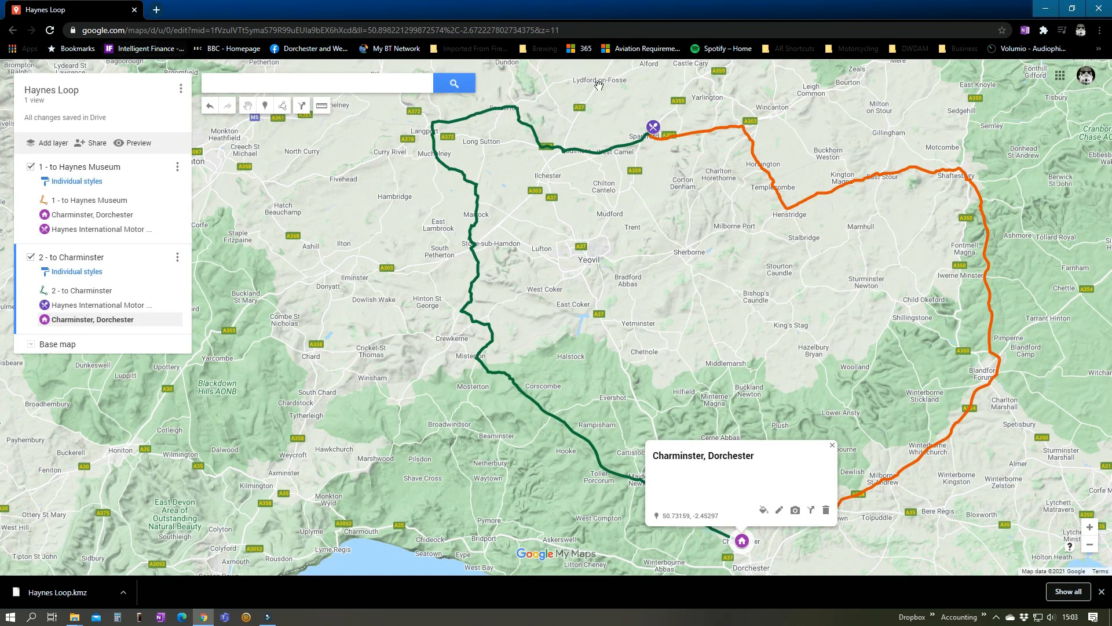
# Return to the list of owned maps and open the private, recoloured copy of Haynes Loop
pyautogui.click(855, 49)
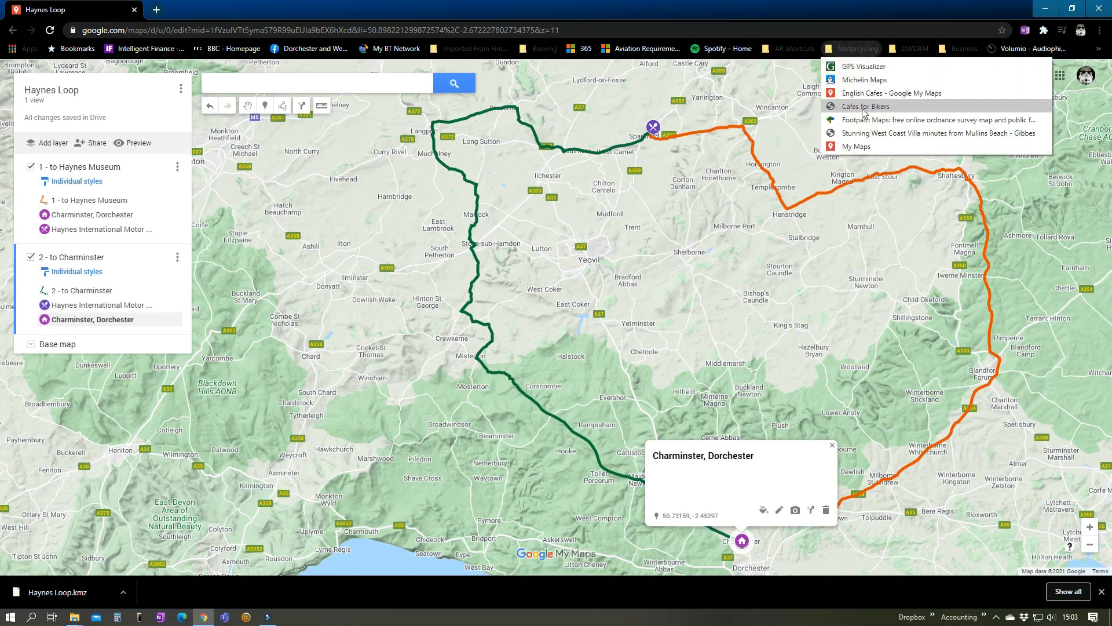
pyautogui.click(857, 145)
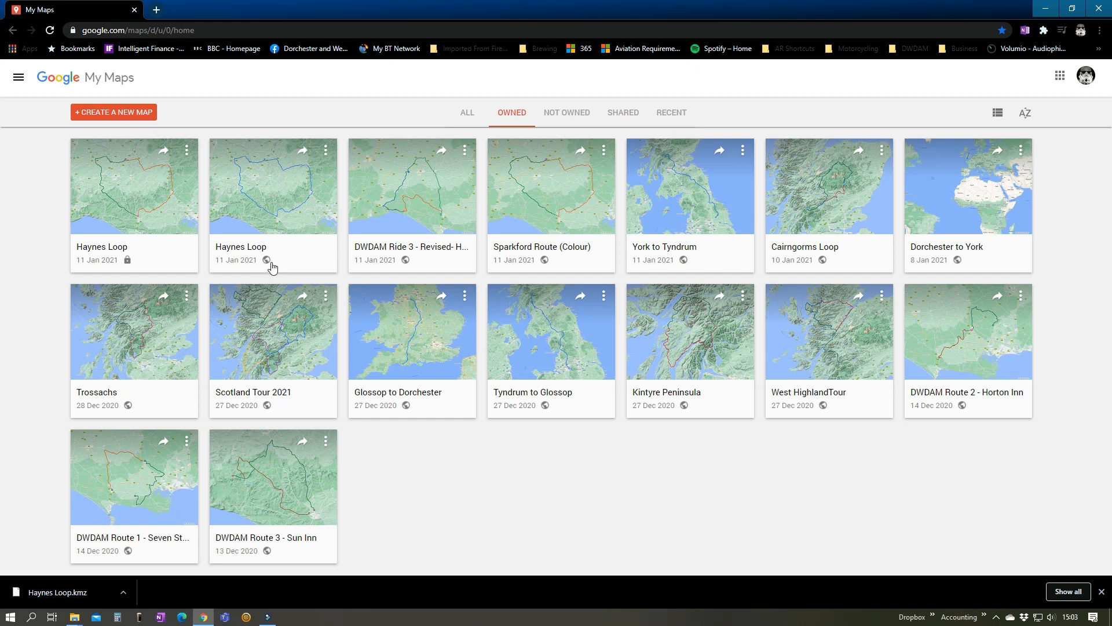
pyautogui.click(129, 264)
# Enable link sharing for the recoloured Haynes Loop map and copy its sharing link
pyautogui.click(100, 149)
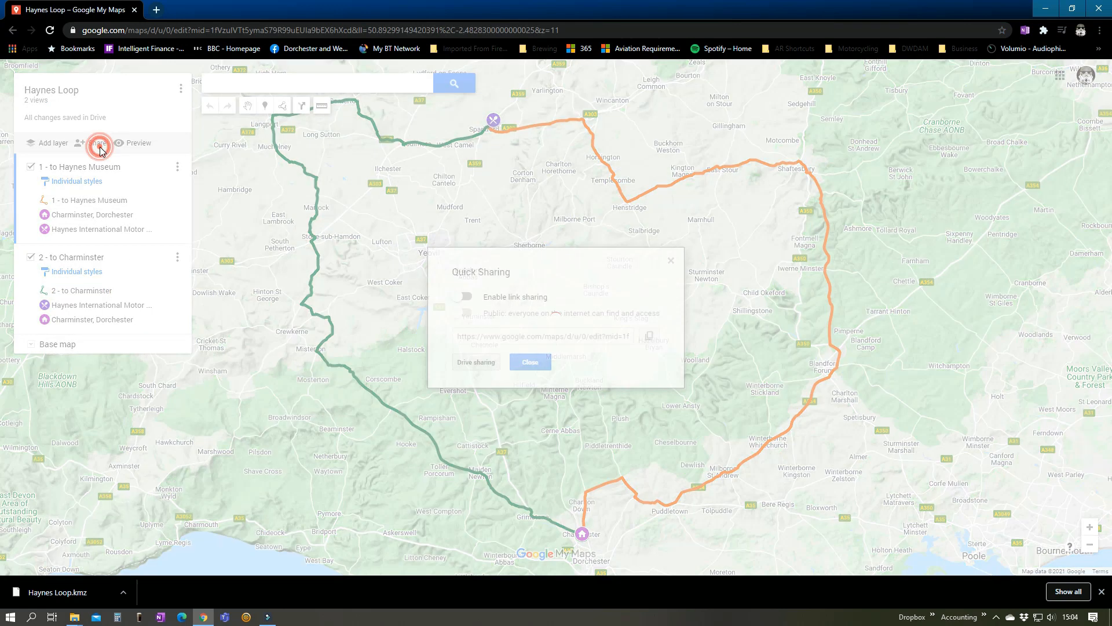
pyautogui.click(473, 301)
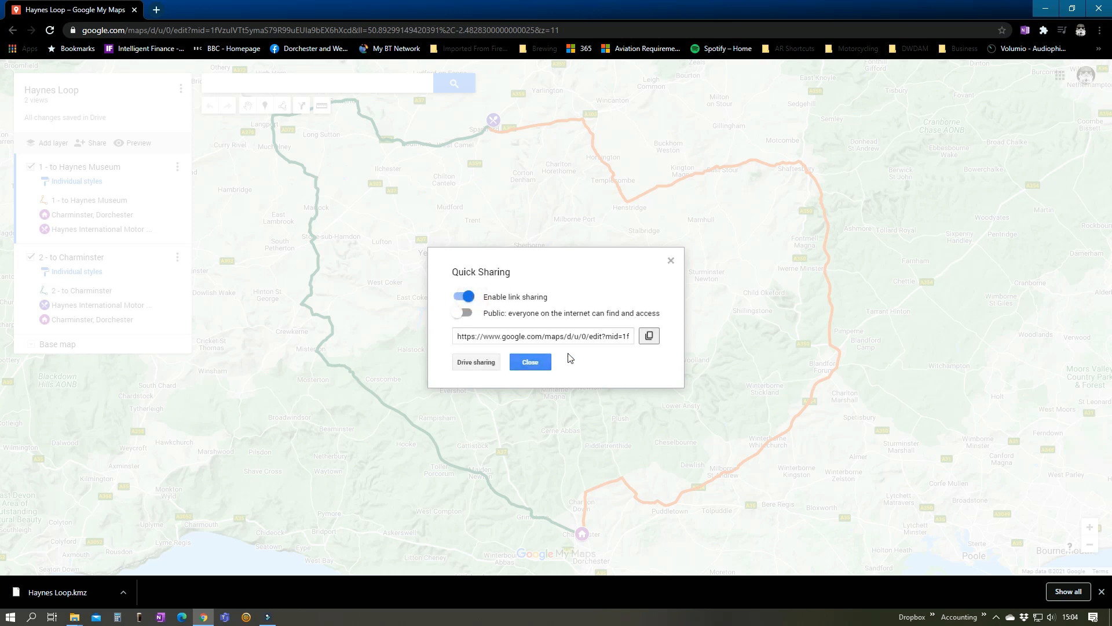
pyautogui.click(650, 336)
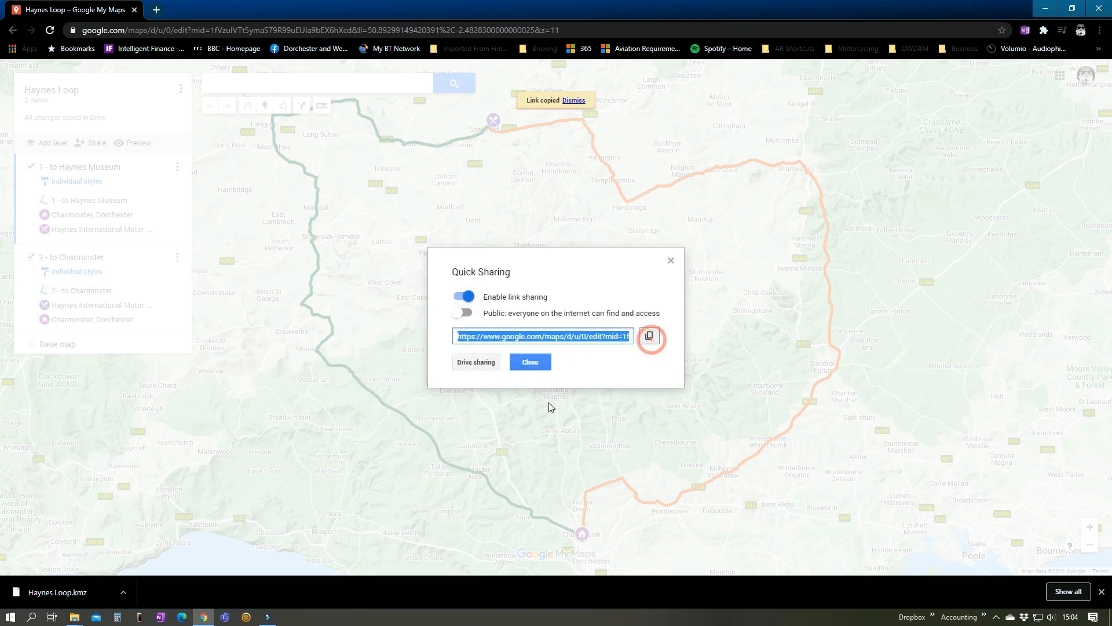
pyautogui.click(531, 363)
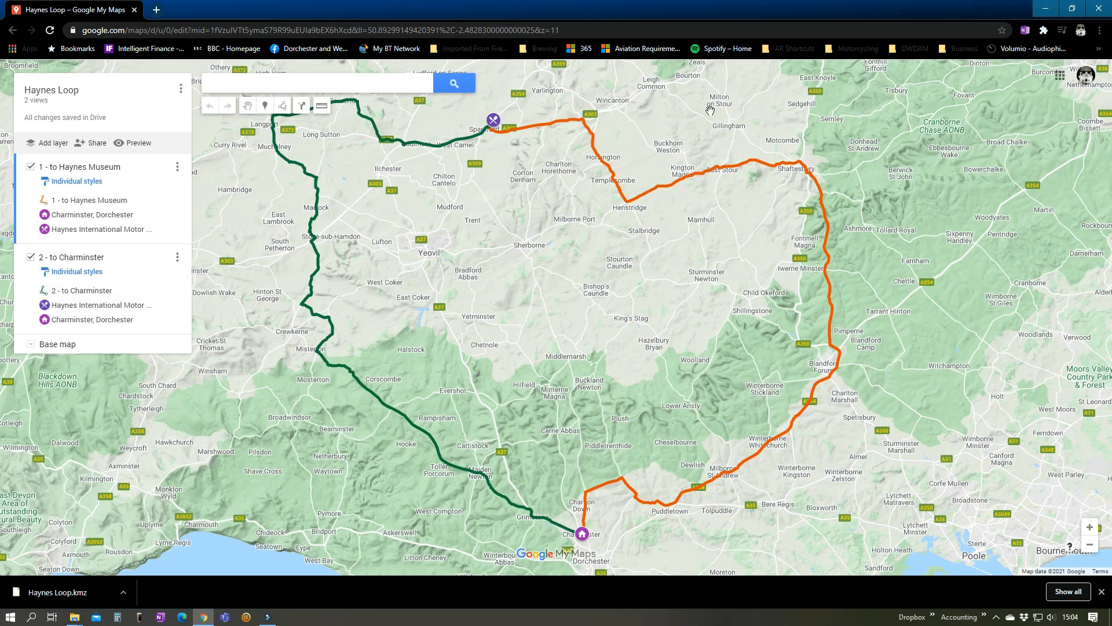
# Check the recoloured Haynes Loop in the list of owned maps and reopen it to view its routes
pyautogui.click(855, 49)
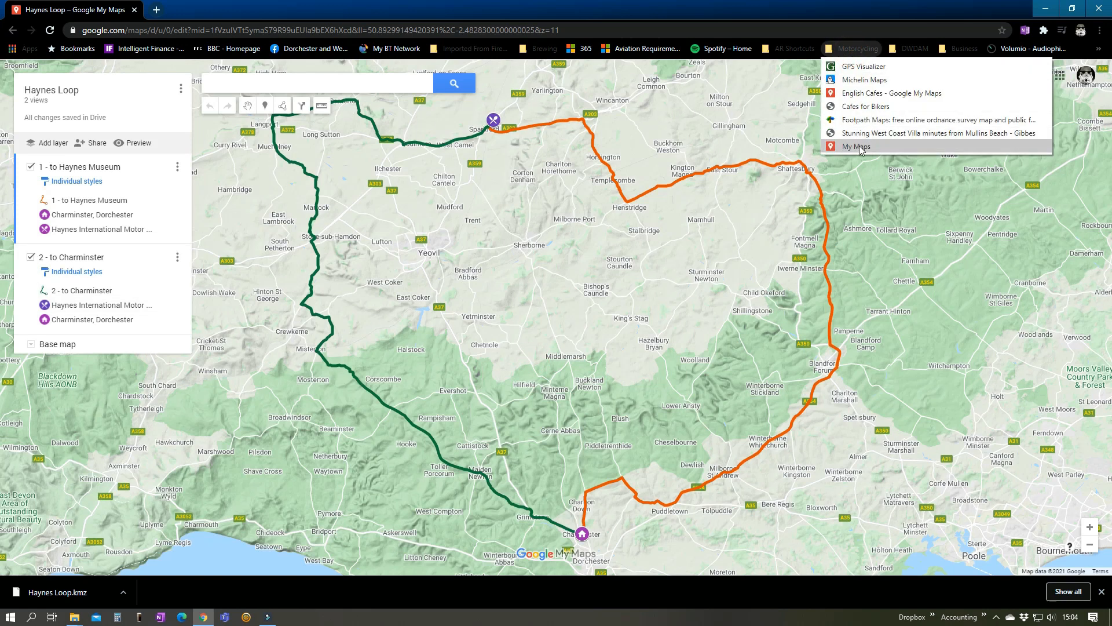
pyautogui.click(859, 146)
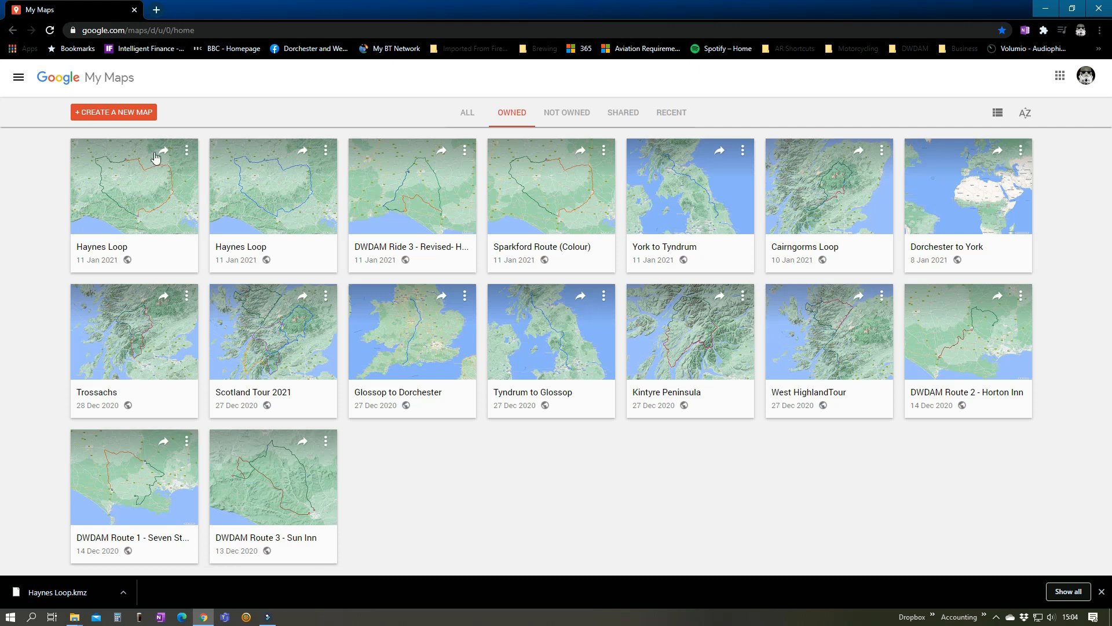
pyautogui.click(108, 193)
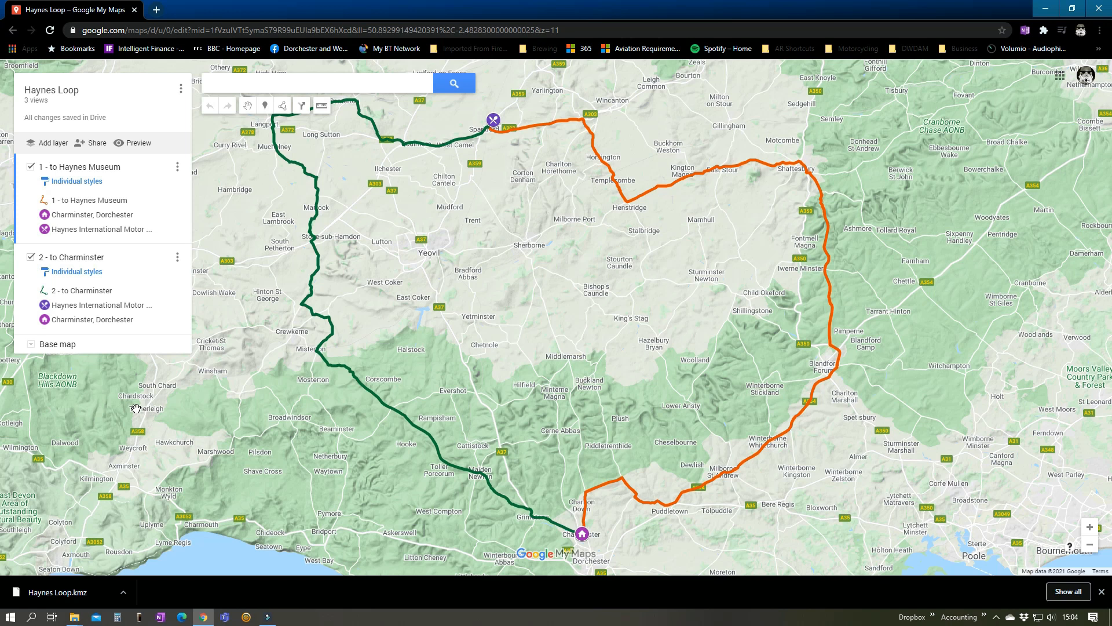
pyautogui.moveTo(617, 339); pyautogui.dragTo(755, 360)
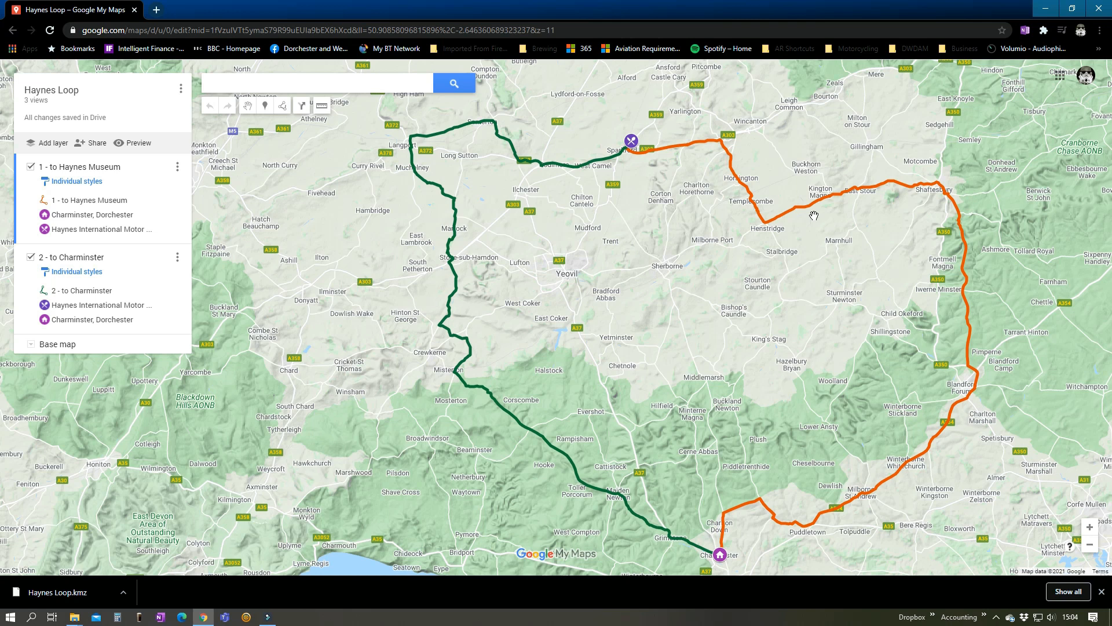
# Go back to the My Maps overview of saved maps
pyautogui.click(854, 49)
pyautogui.click(864, 147)
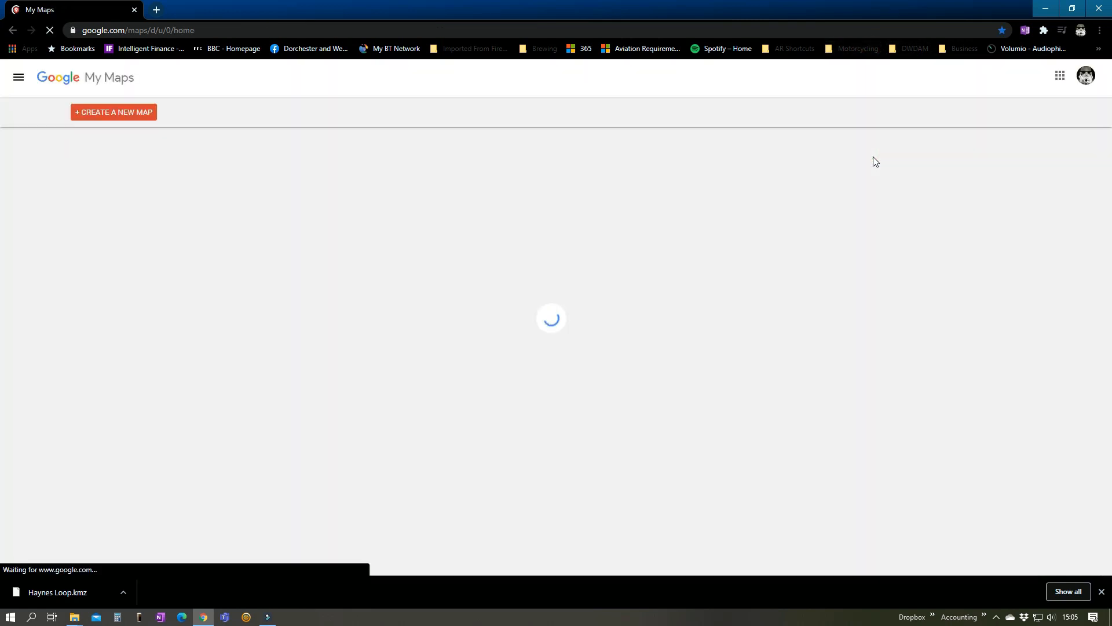